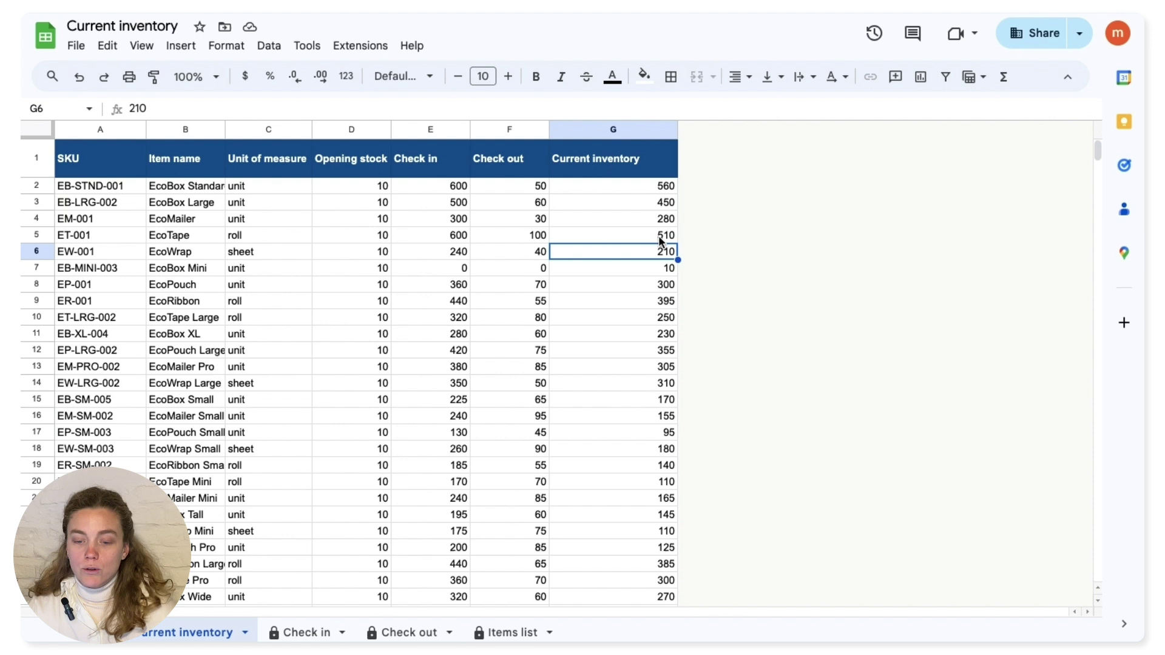
- Insert two blank columns, H and I, right of the Current inventory column G
click(650, 128)
click(741, 177)
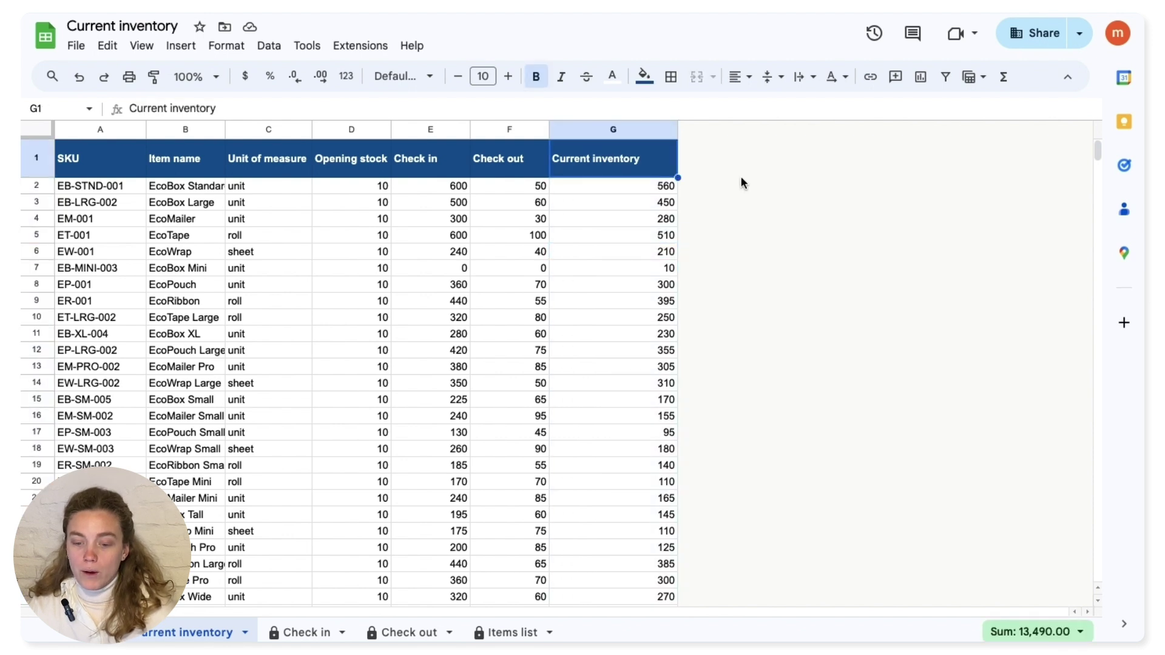
click(643, 131)
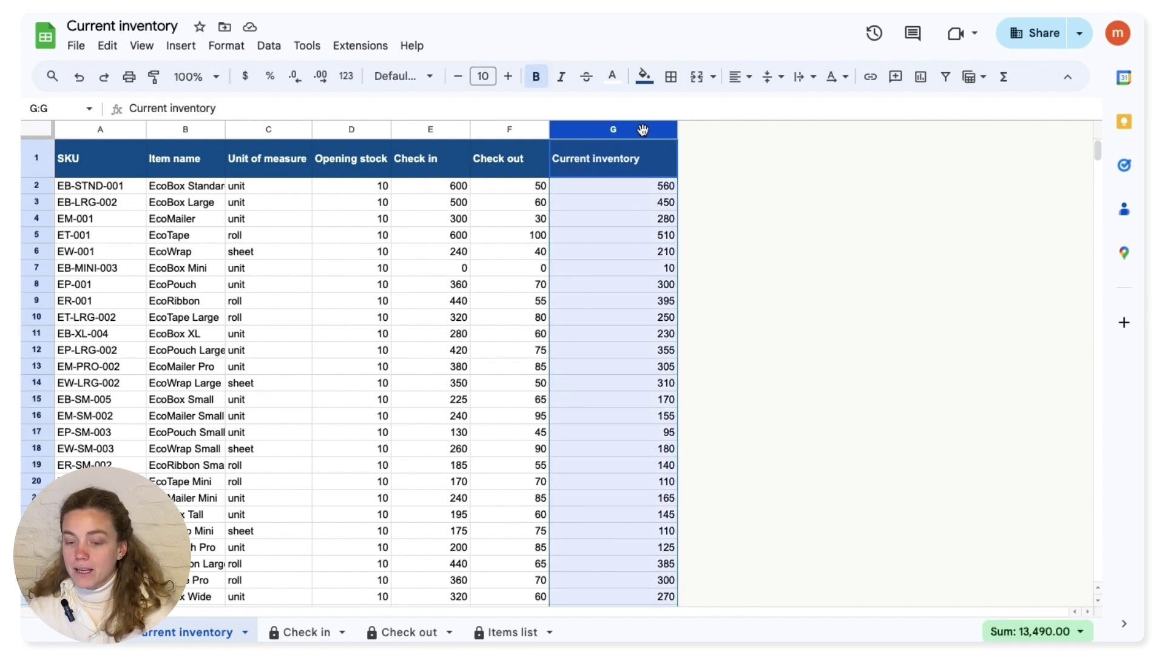
right_click(643, 130)
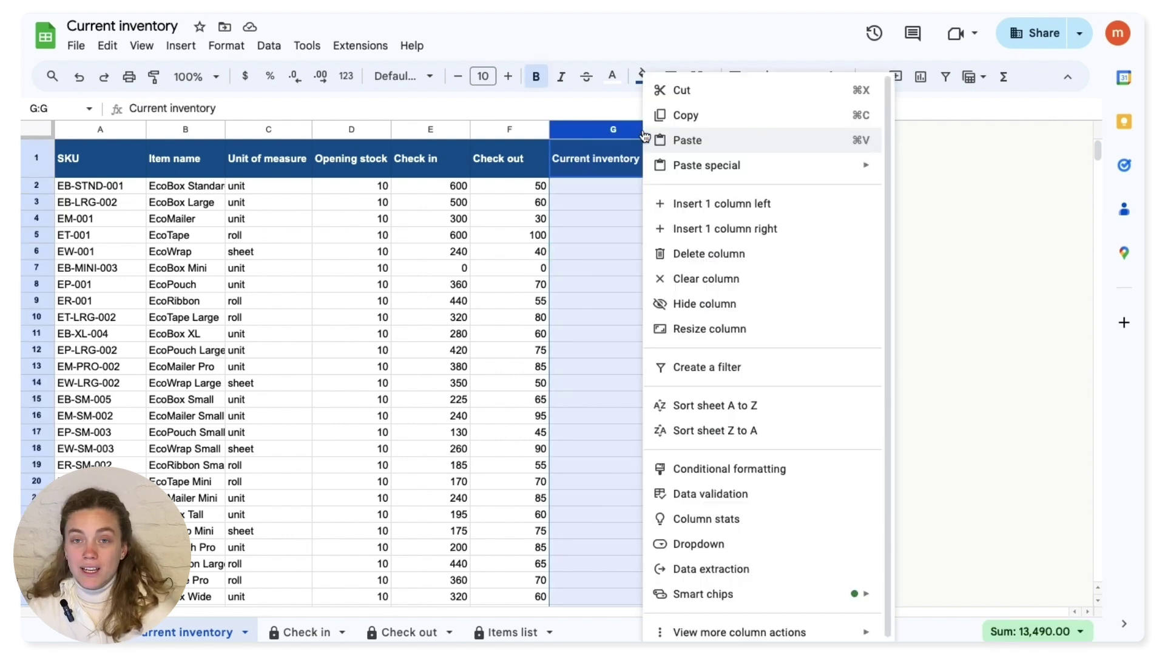
click(741, 235)
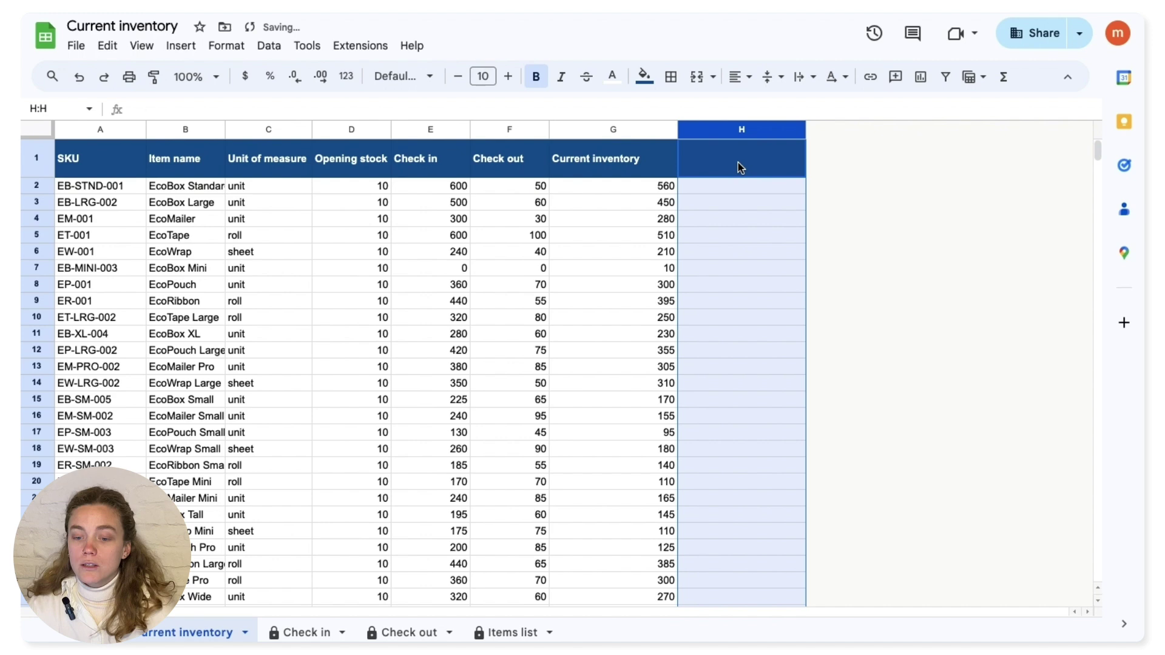
right_click(753, 129)
click(852, 229)
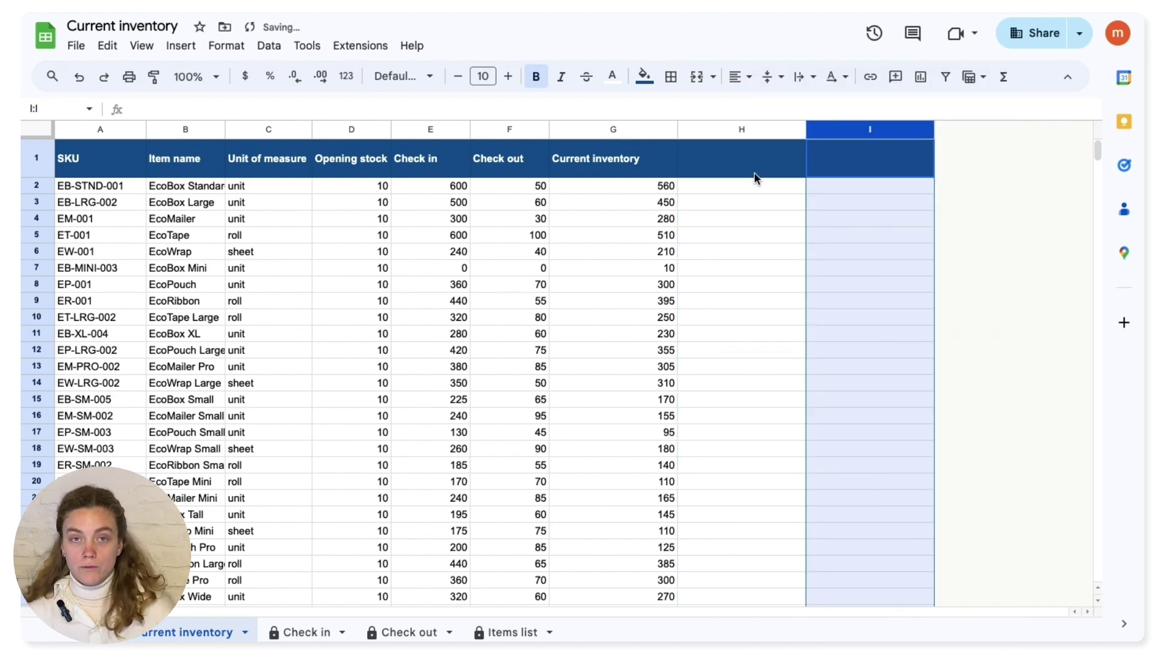
click(748, 161)
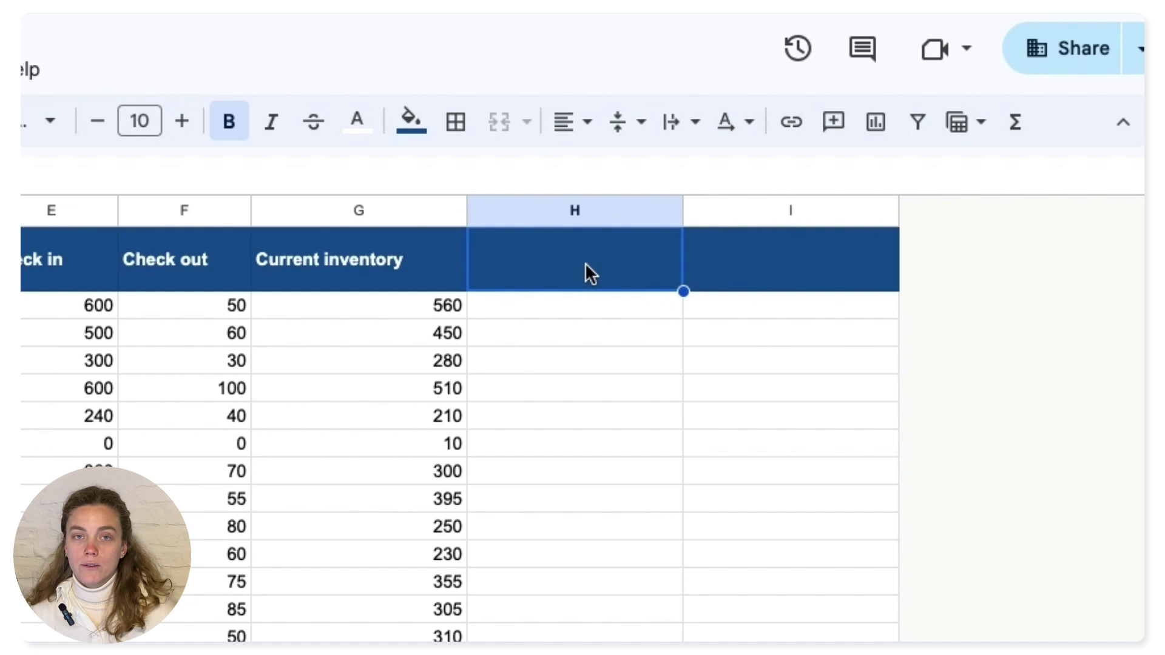
- Head column H 'Re order level' and paste the reorder values below it
text(Re order level)
key(Return)
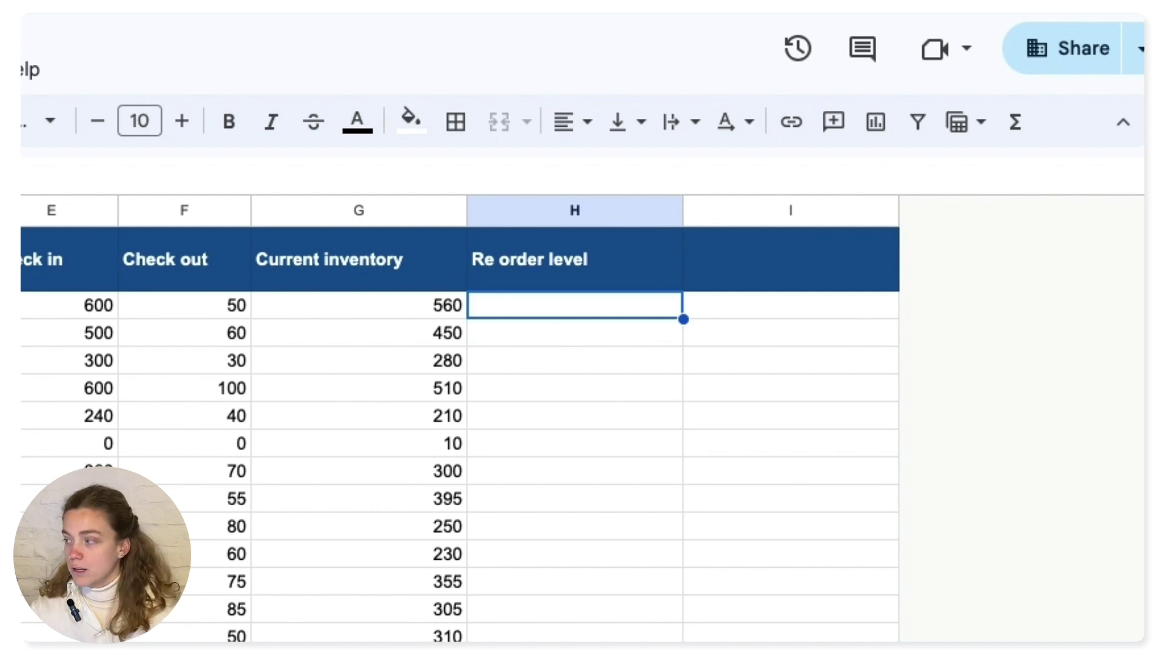
key(ctrl+v)
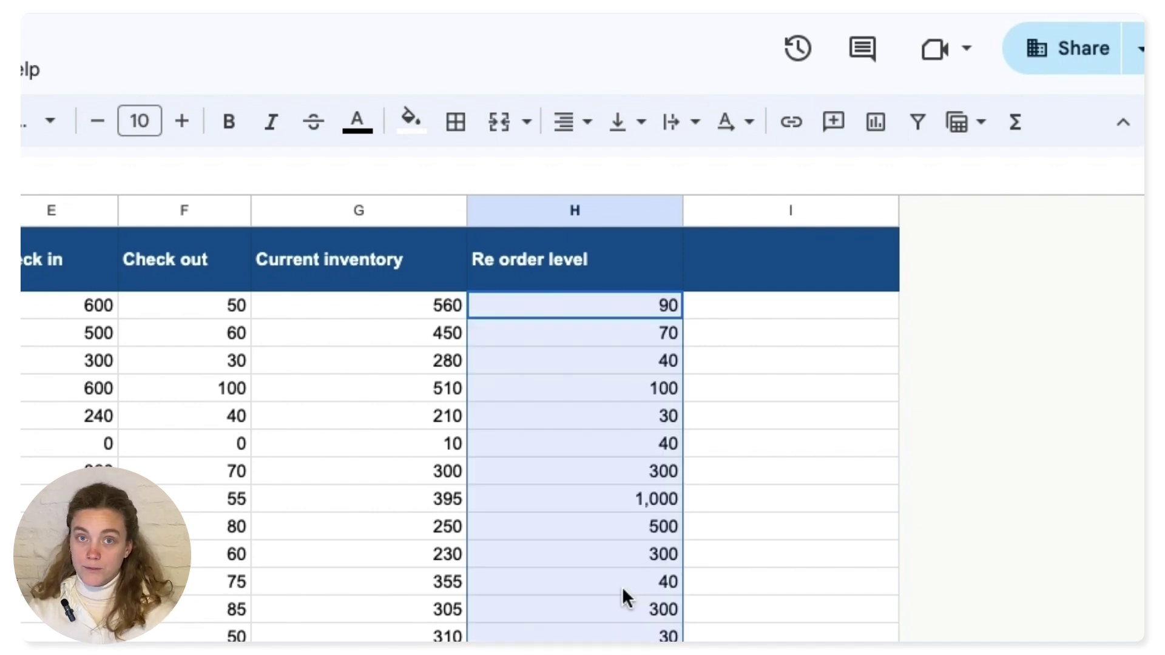
click(625, 583)
- Title column I 'Availability' and start a formula in I2
key(ctrl+Up)
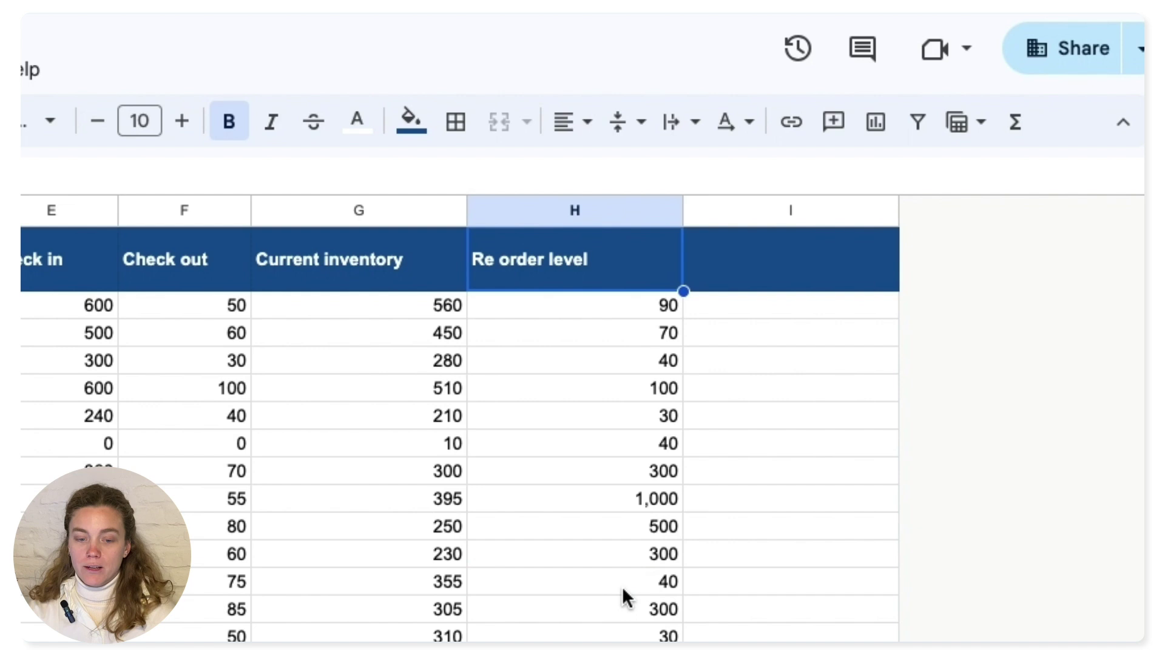
key(Right)
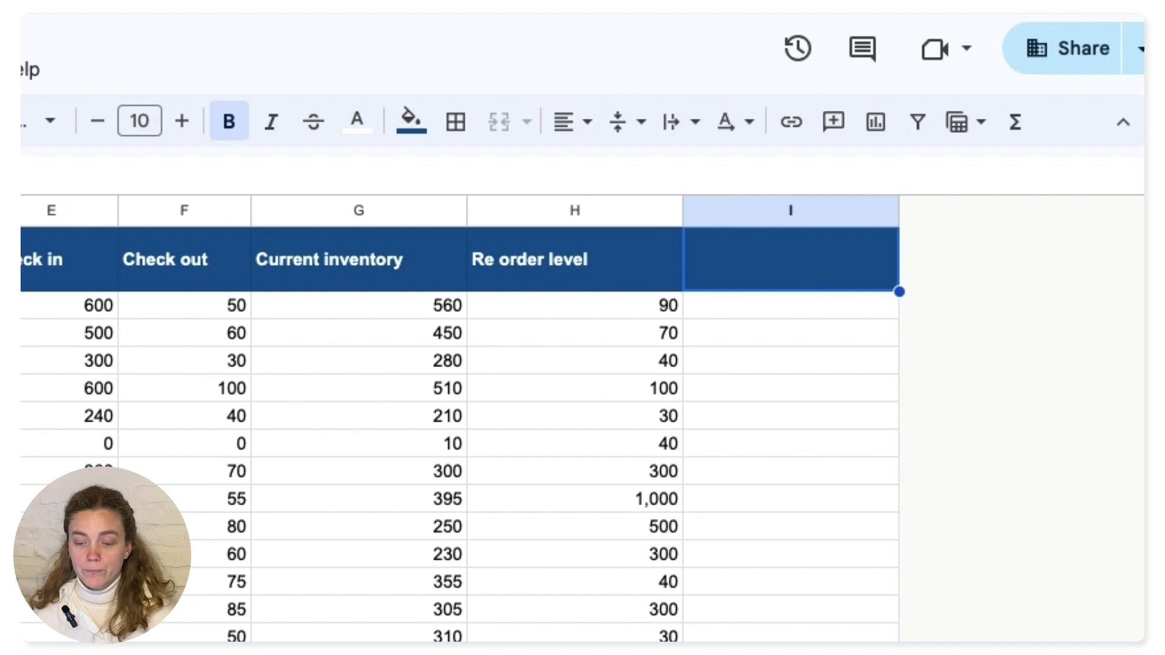
text(Availability)
key(Return)
text(=)
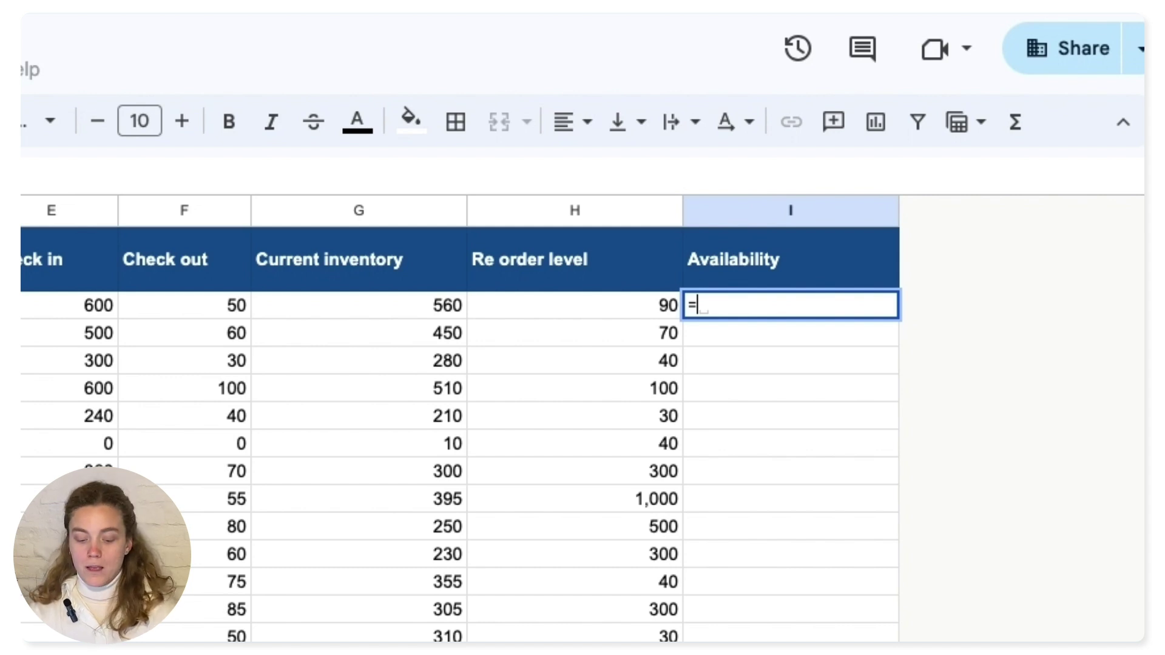
- Enter =IF(G2>H2,"Available","Low stock") in cell I2
text(IF()
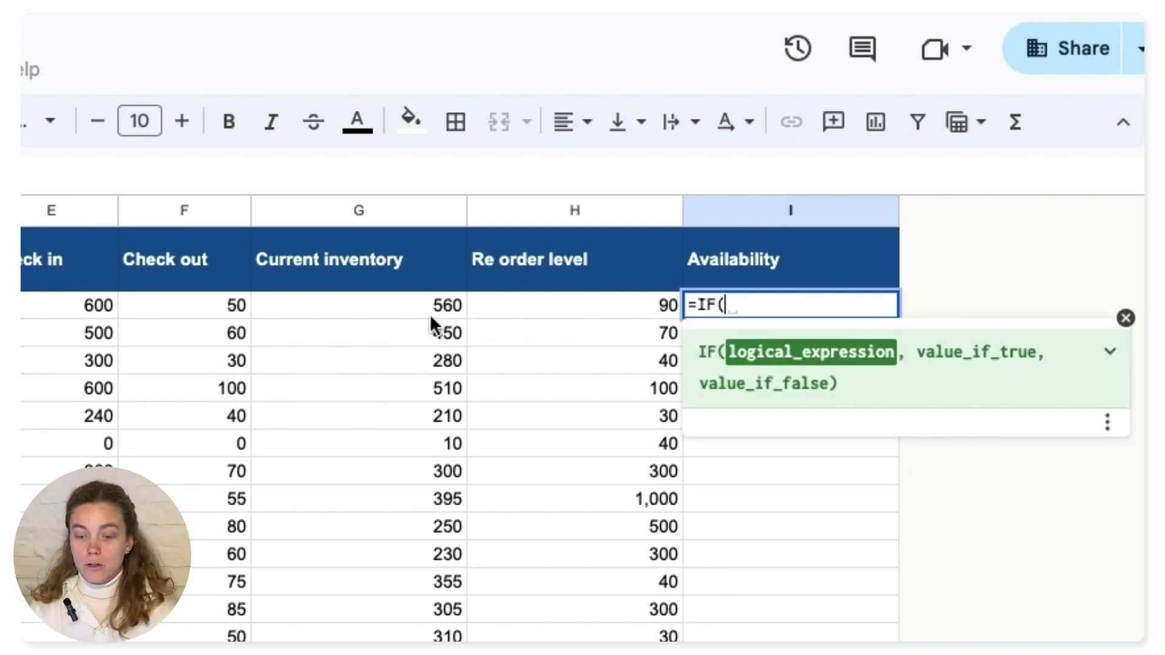
click(430, 314)
text(>)
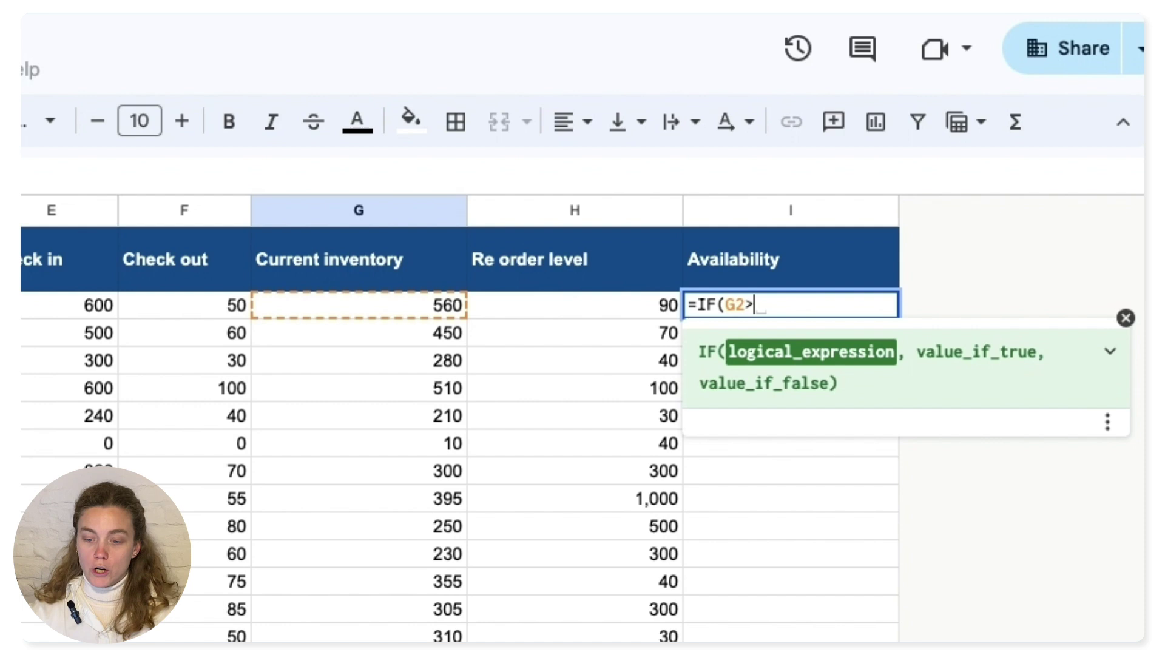
click(563, 314)
text(,)
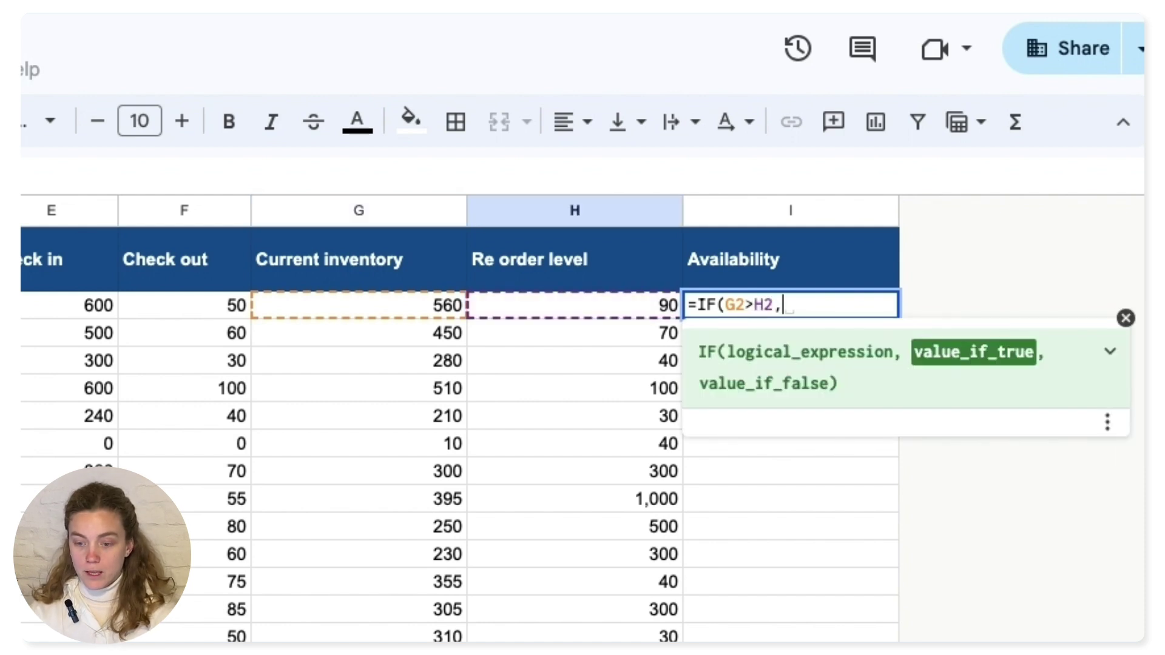
text(")
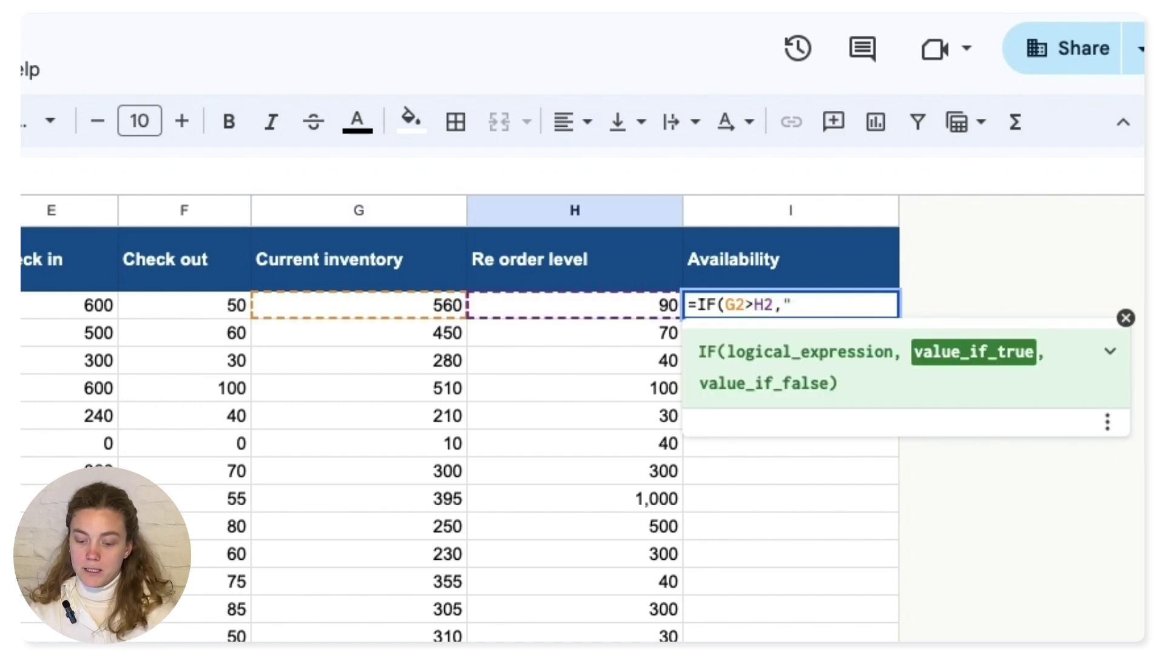
text(Available")
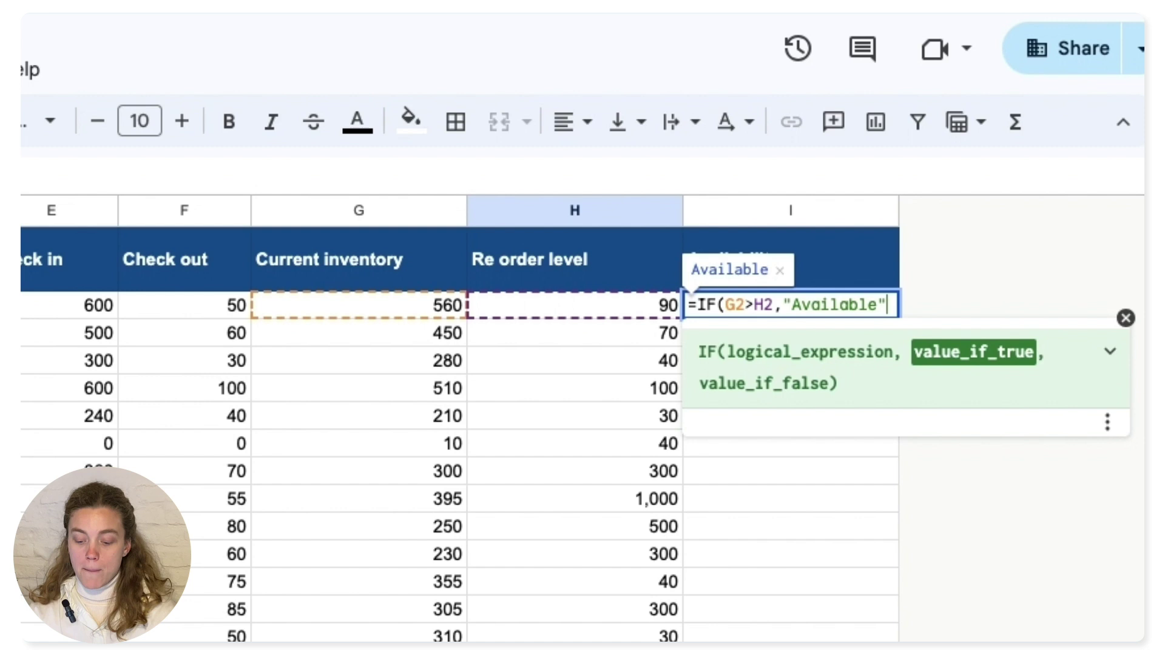
text(,)
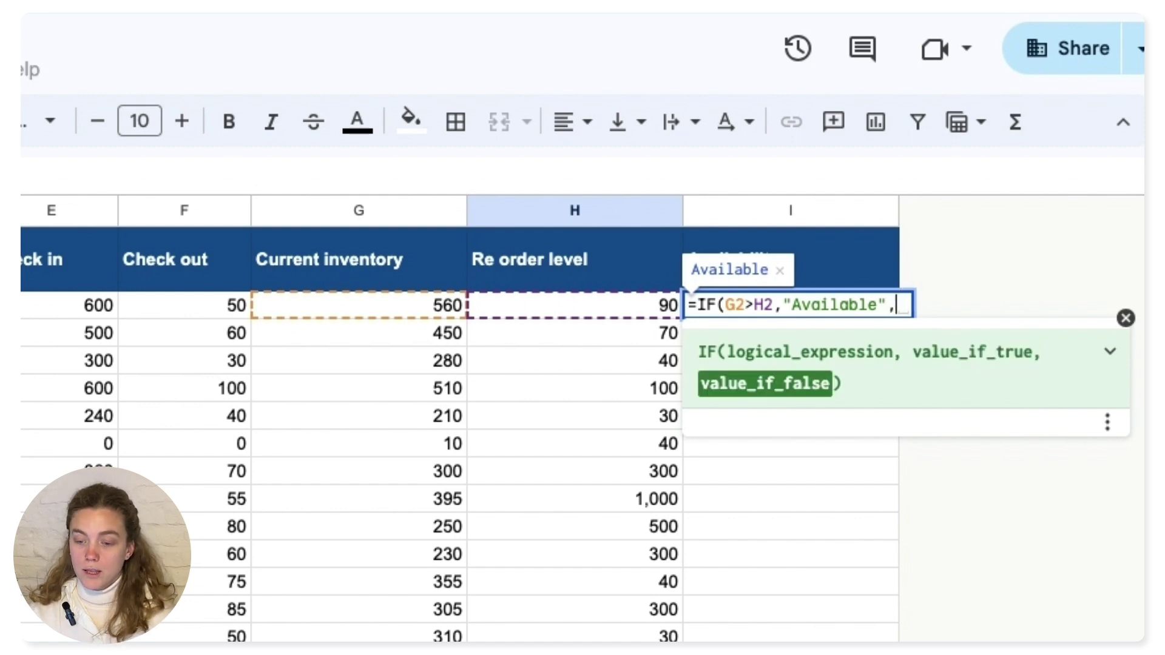
text("L)
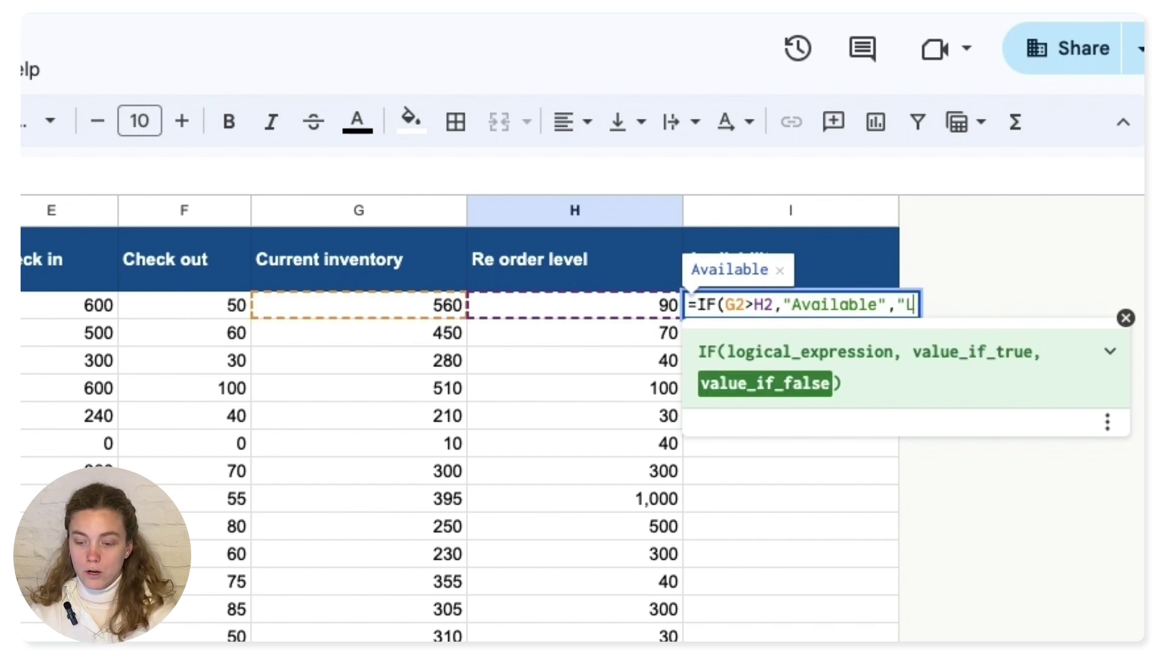
text(ow stock"))
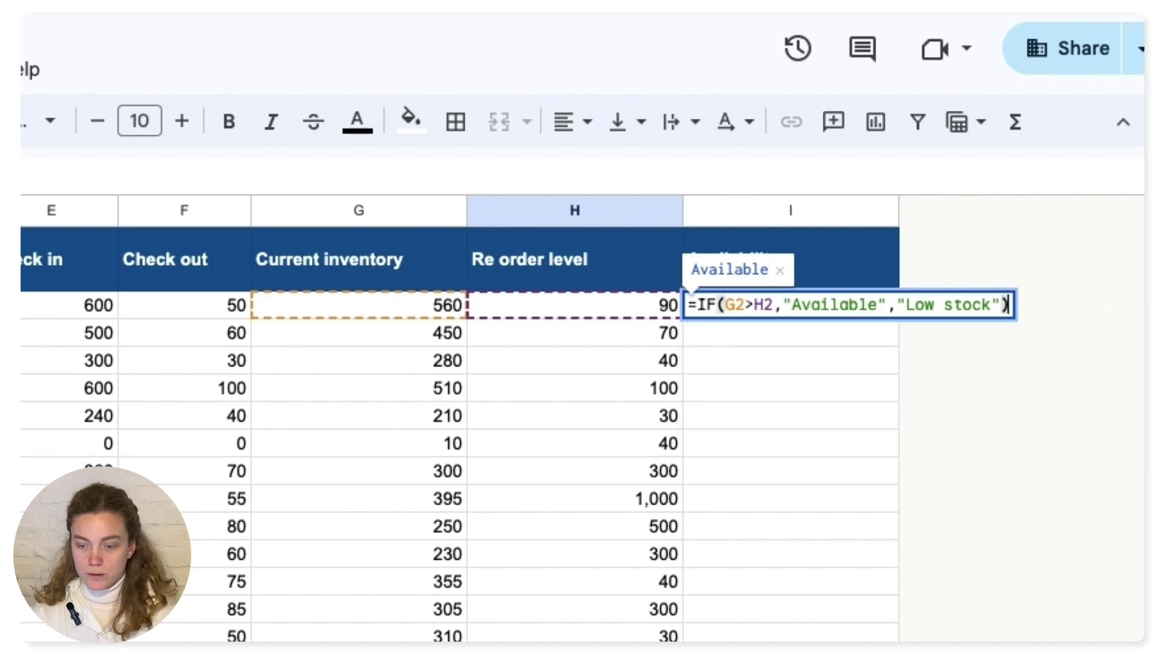
key(Return)
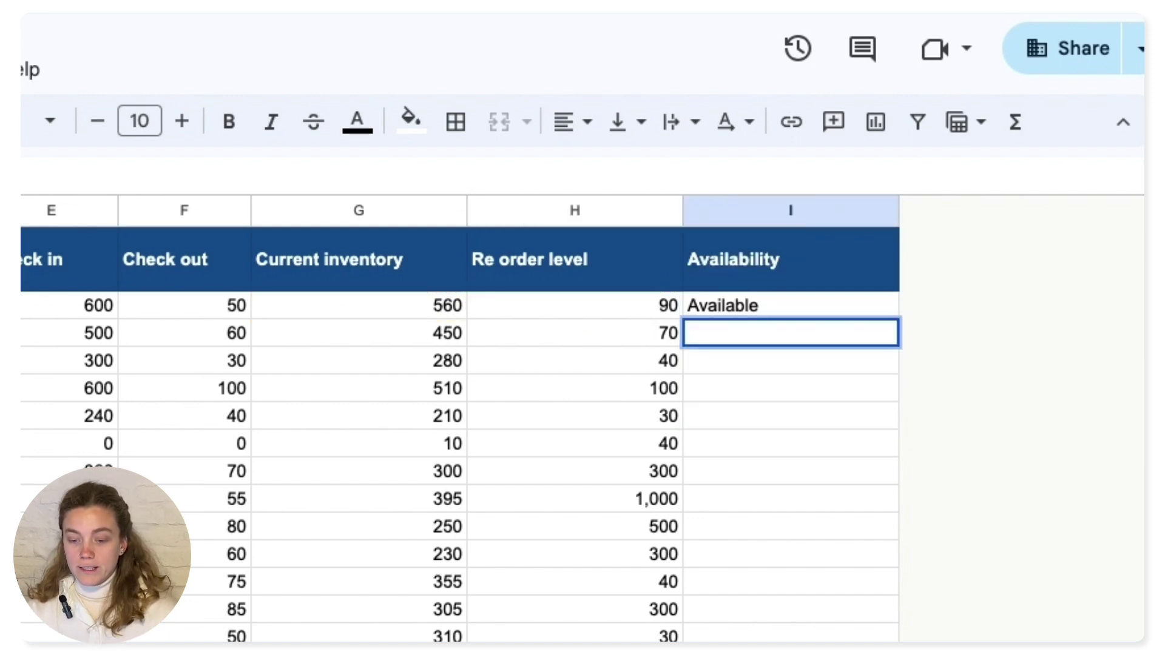
- Wrap the I2 formula in ARRAYFORMULA with G2:G>H2:H ranges so it fills every row
click(789, 305)
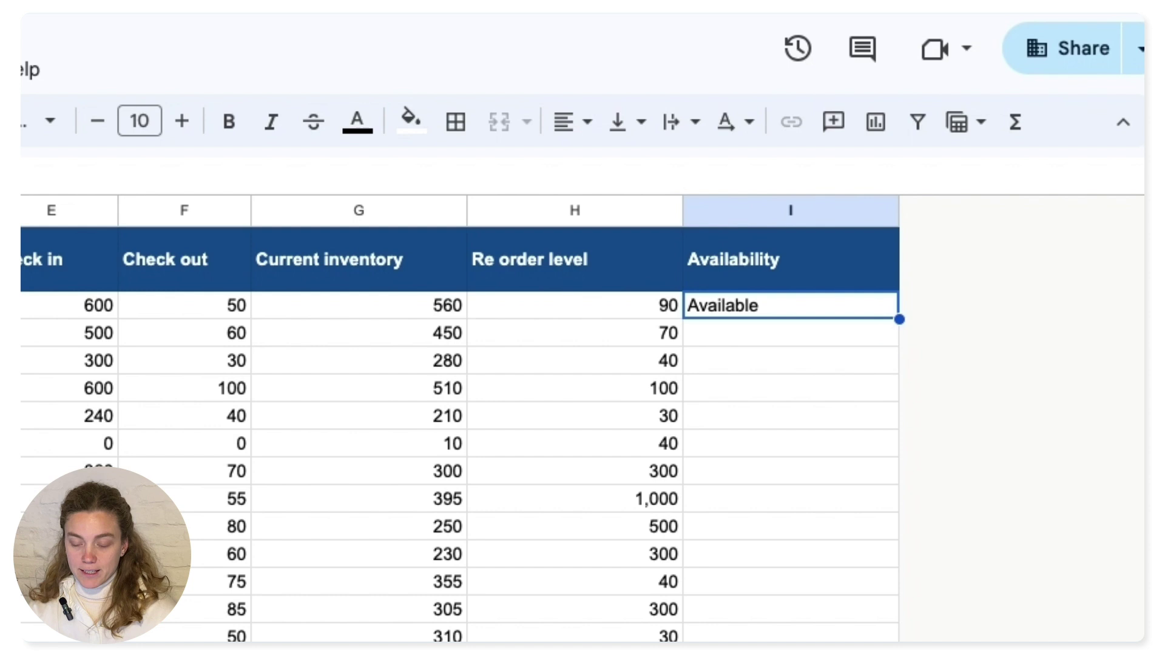
key(F2)
key(Home)
key(Right)
text(ARRAYFORMULA()
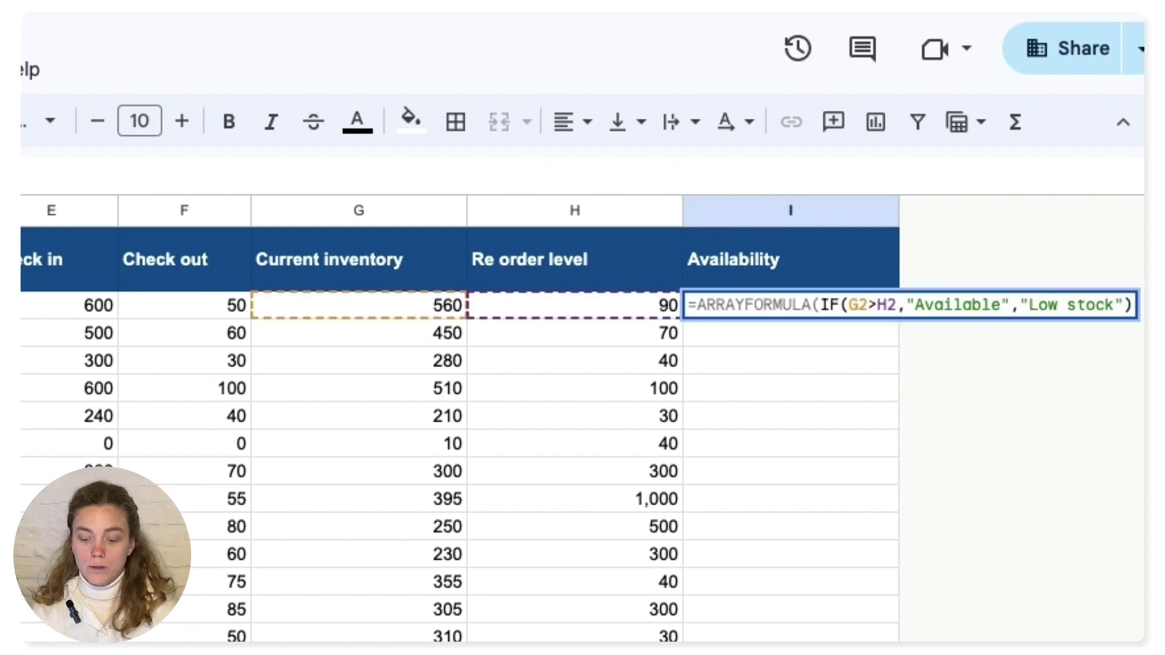
key(Right)
key(Right)
key(Right)
key(Right)
key(Right)
text(:G:H)
key(Return)
- Check that Low stock runs past the last item to row 16030, then reopen the I2 formula
click(789, 305)
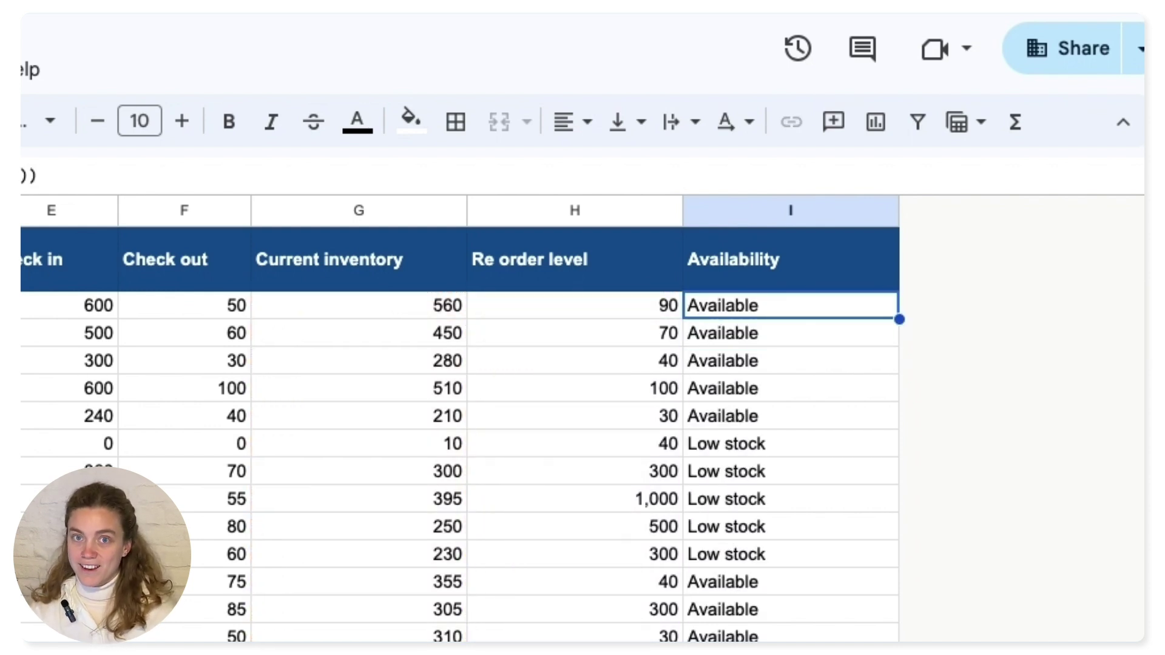
key(Down)
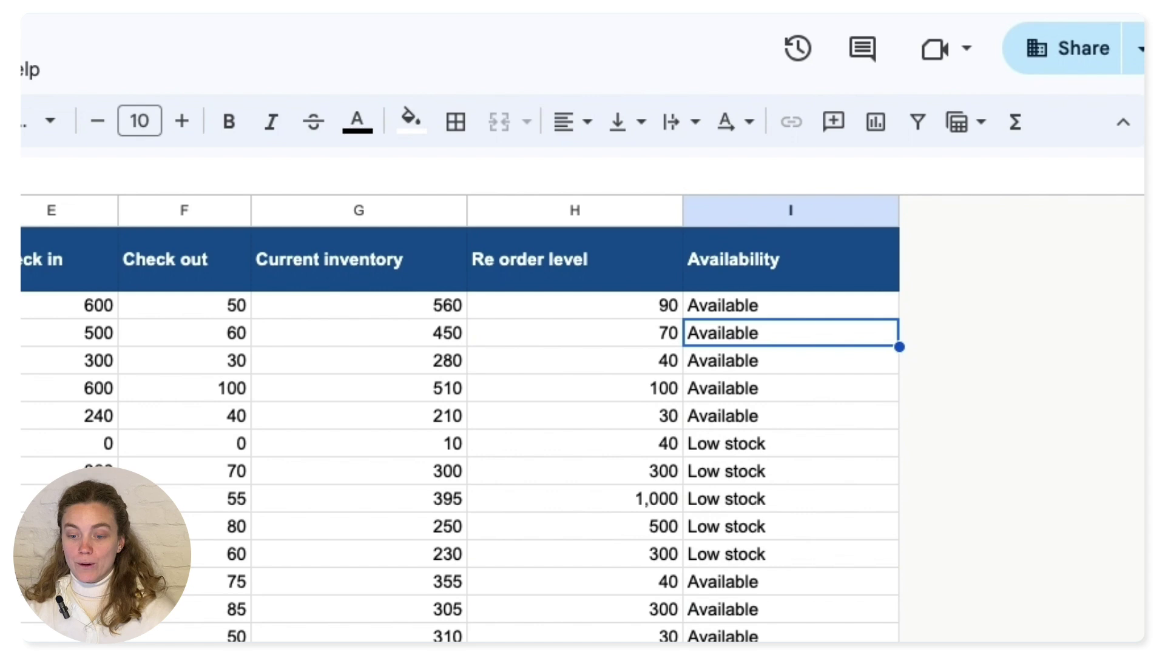
key(ctrl+Down)
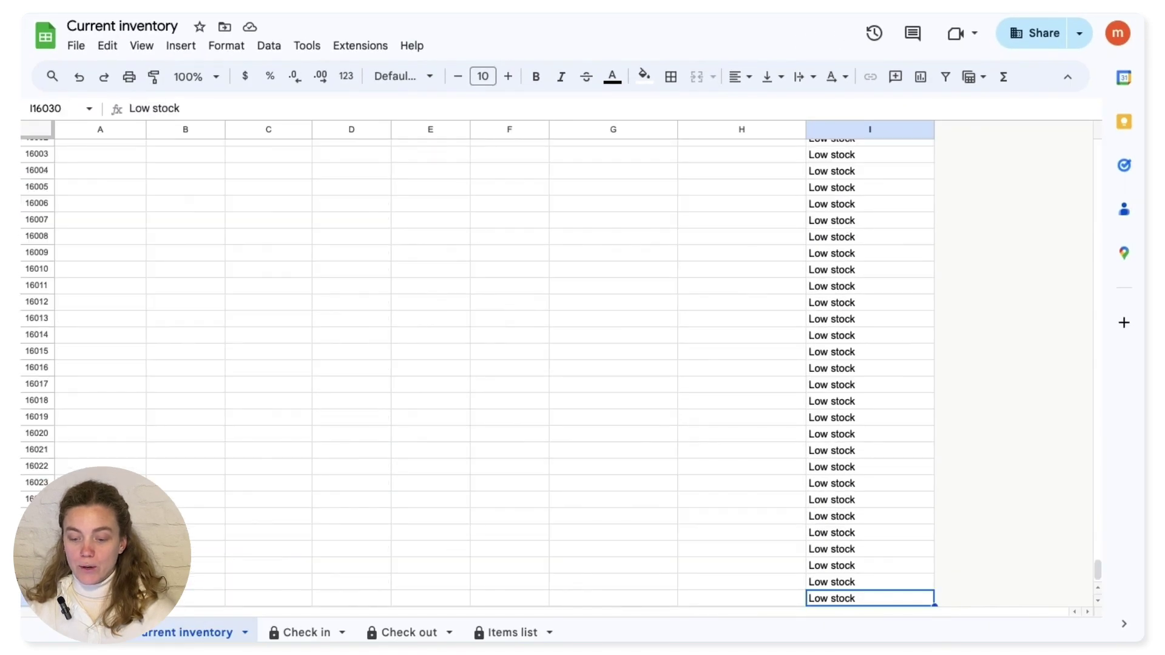
key(ctrl+Up)
key(Left)
key(ctrl+Down)
key(Down)
key(Down)
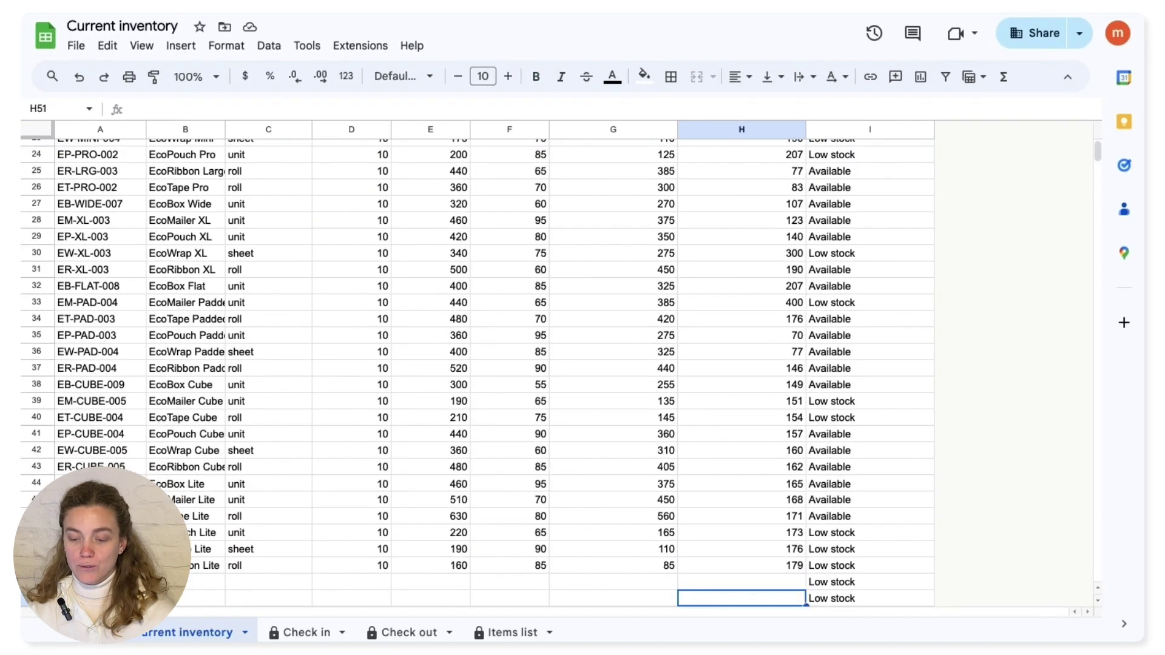
key(Up)
key(Up)
key(Right)
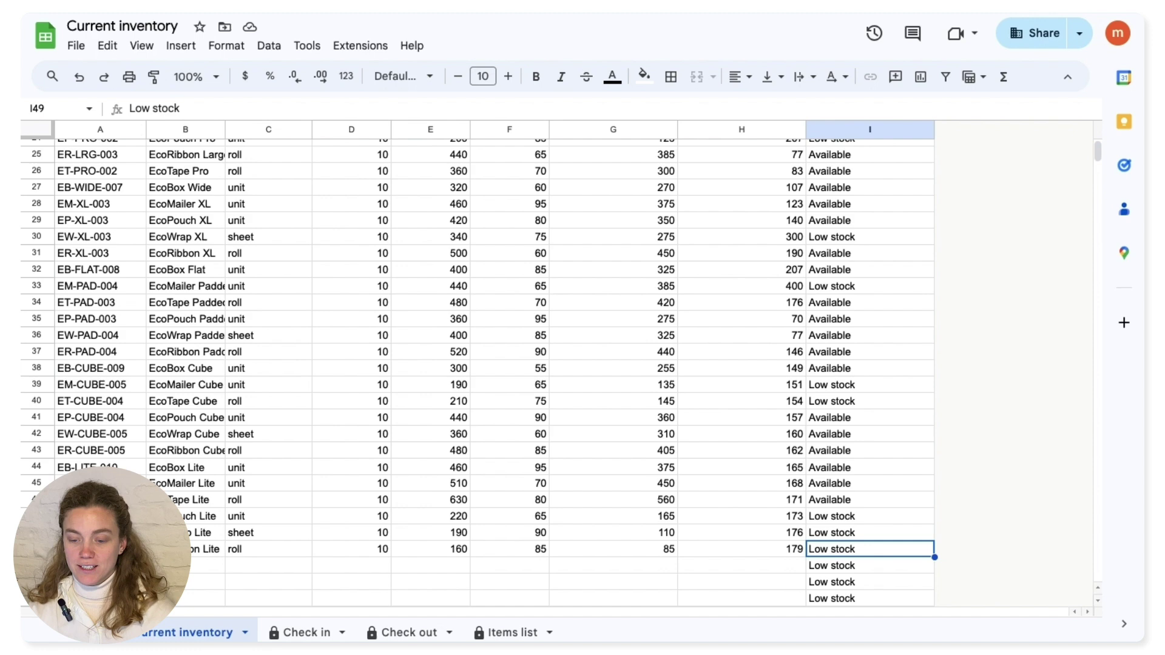
key(ctrl+Up)
key(Down)
key(Return)
- Add an IF(A2:A="","",…) wrapper to the Availability formula so SKU-less rows stay blank
click(888, 185)
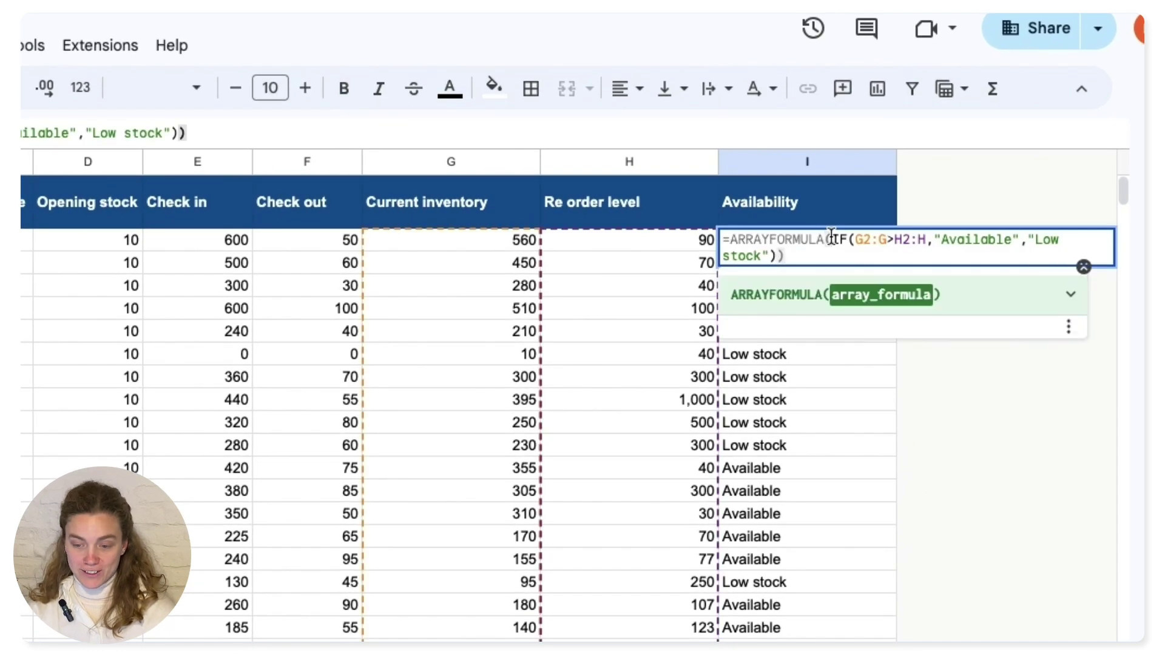
text((IF)
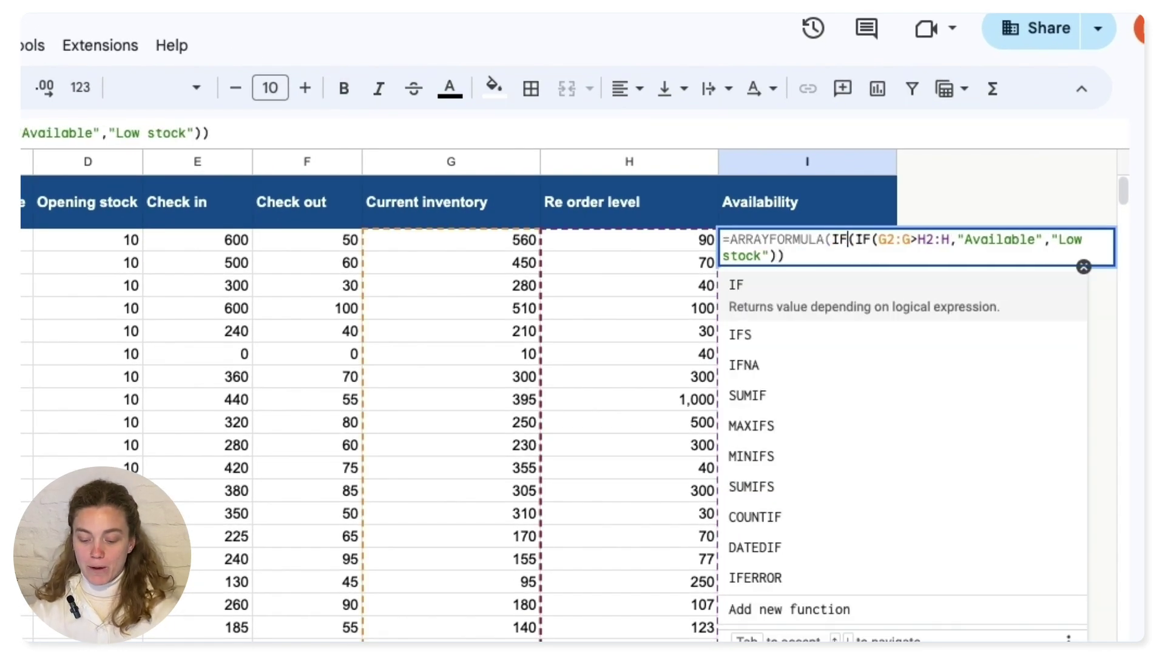
text(=)
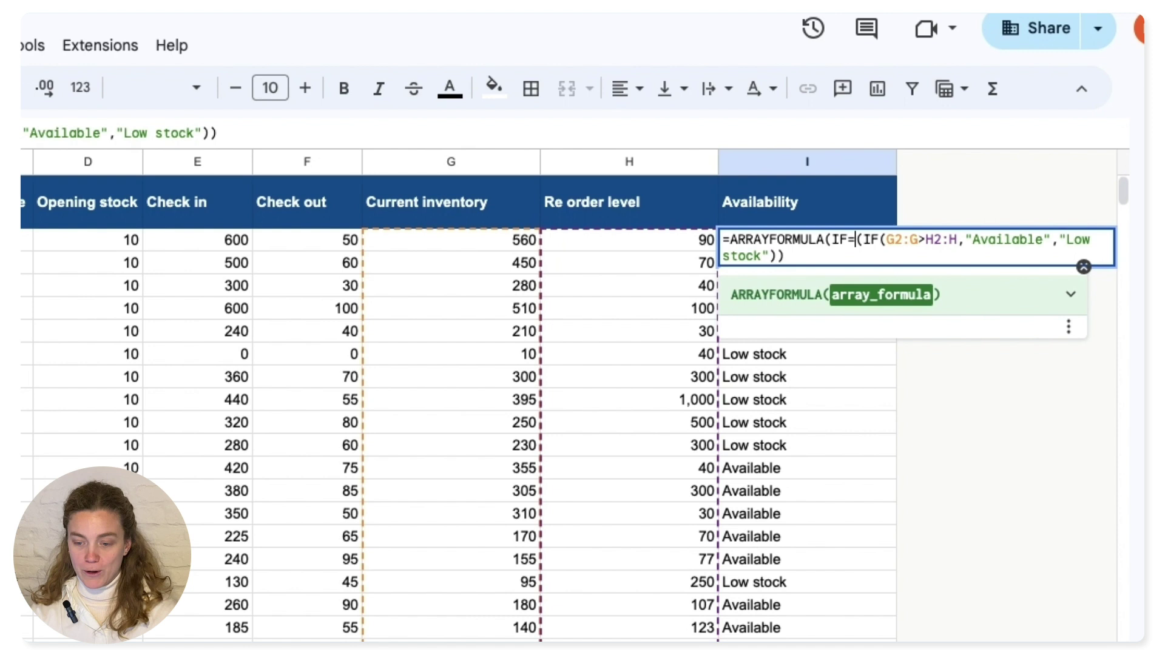
key(BackSpace)
text((A2)
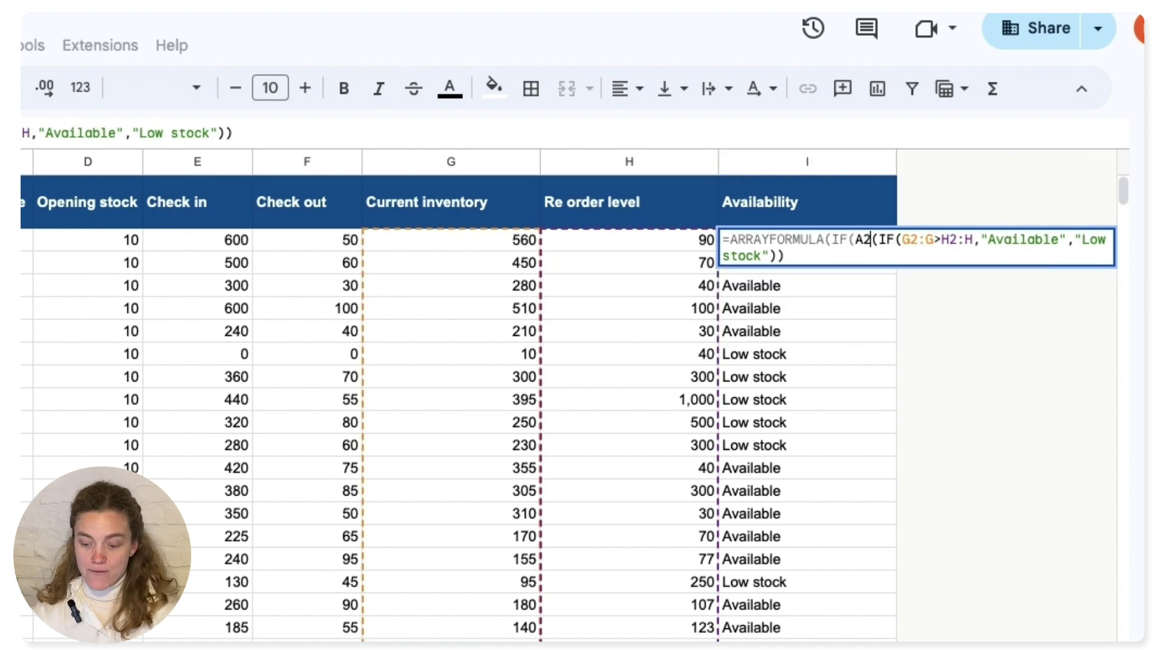
text(="")
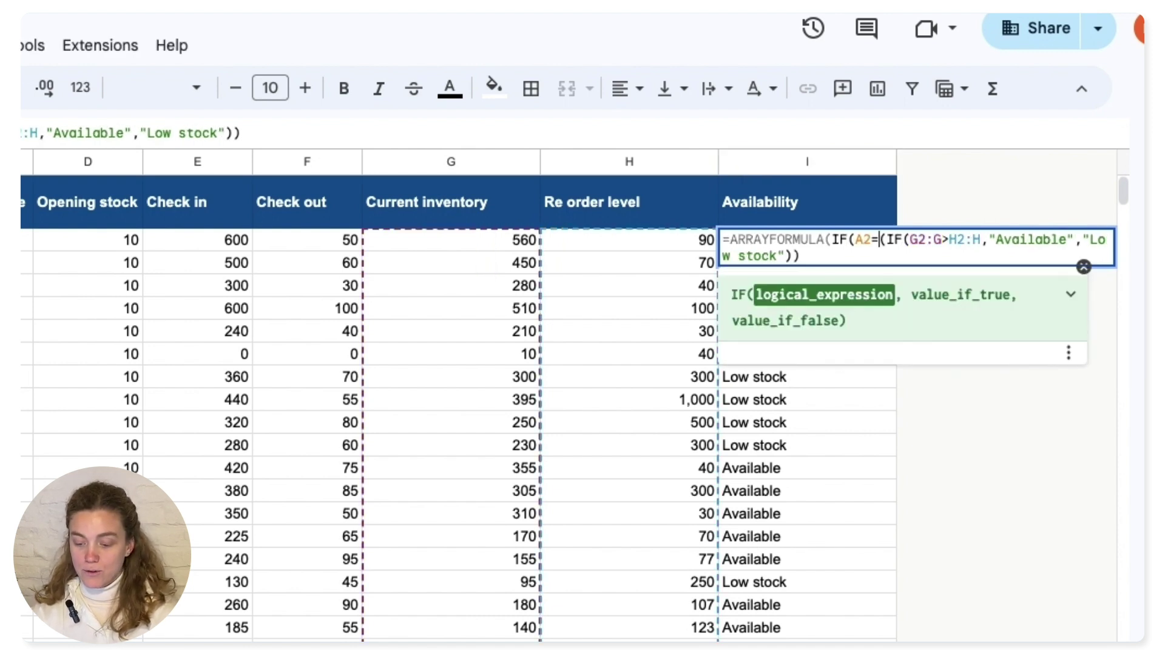
text(,"")
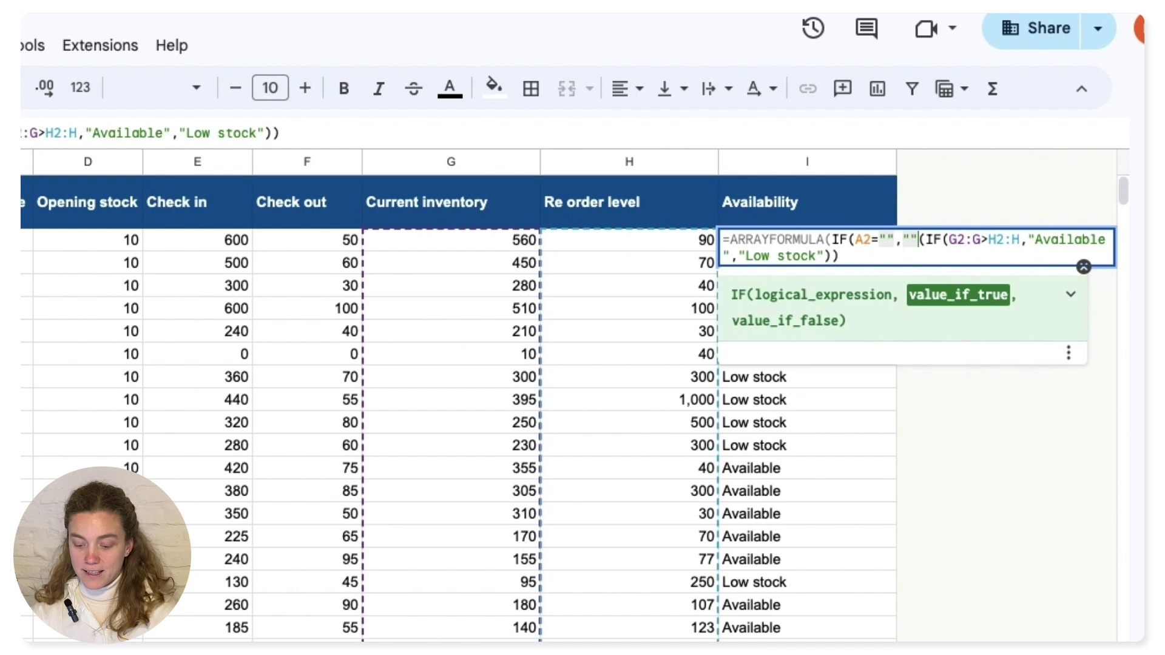
text(,)
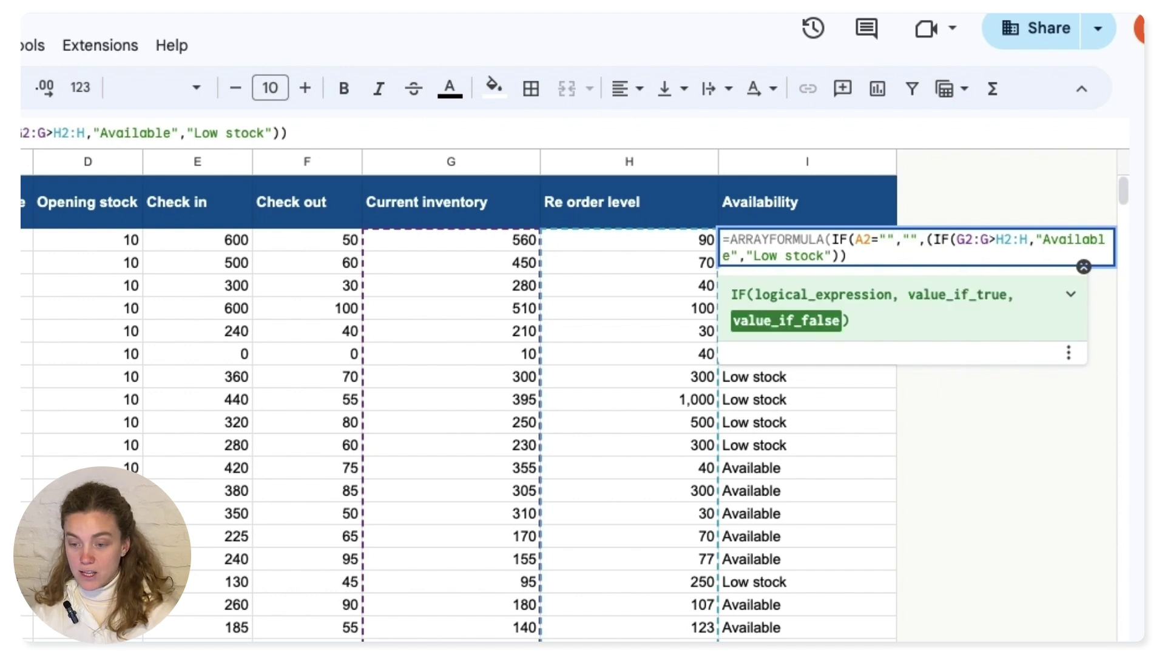
click(854, 255)
text())
click(872, 239)
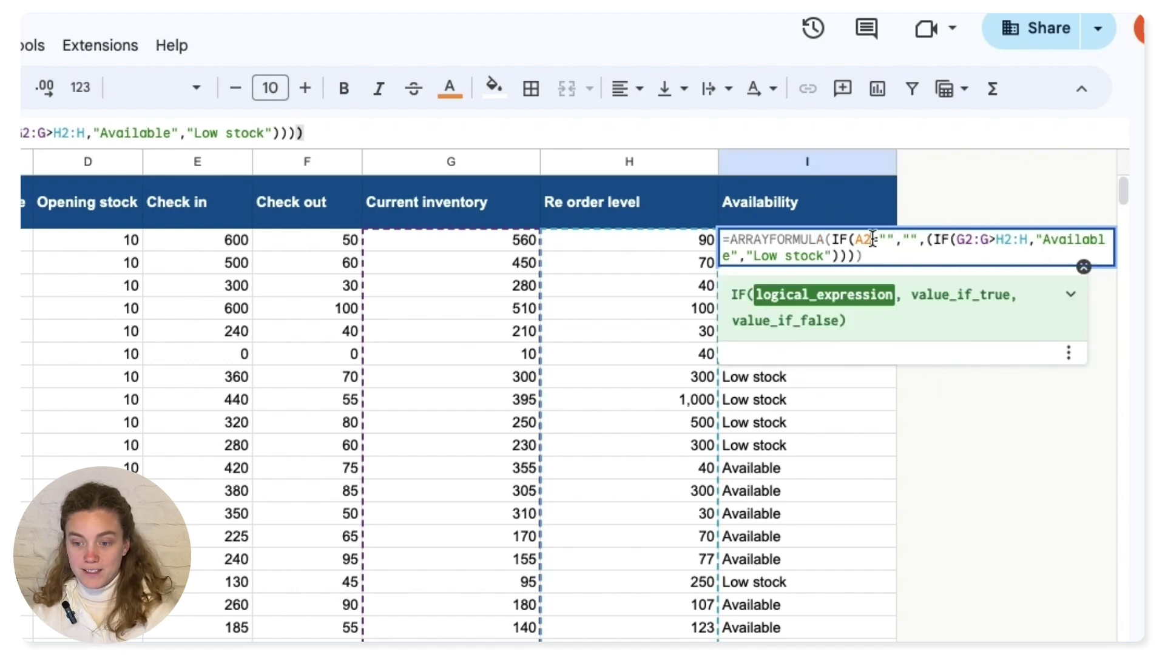
text(:A)
key(Return)
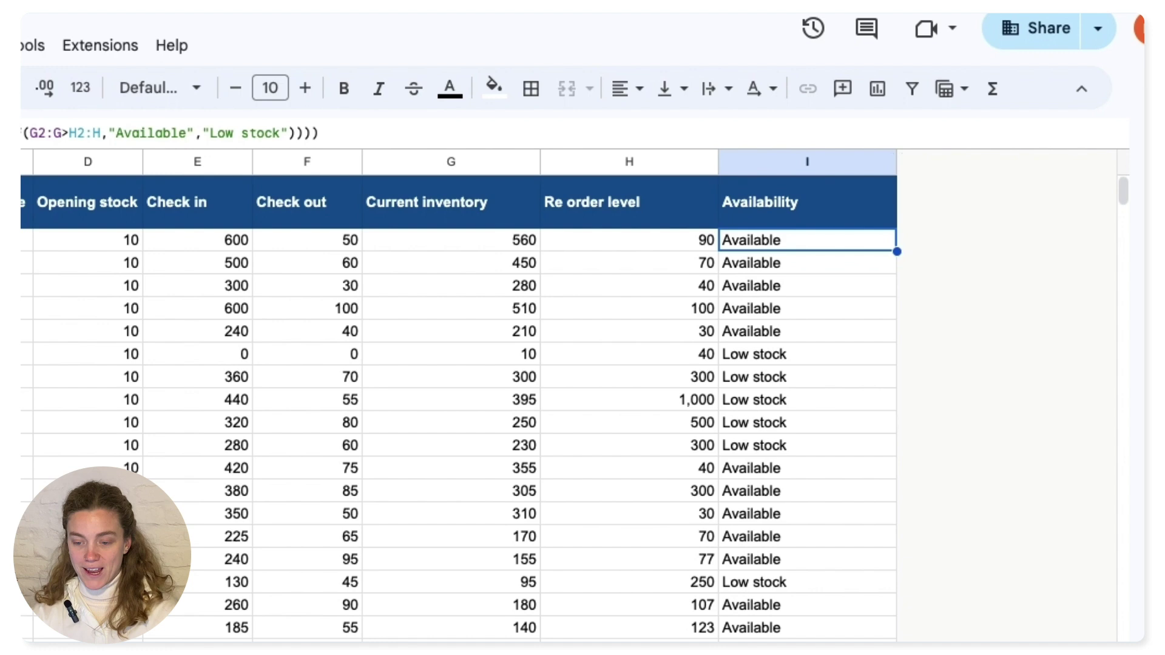
key(ctrl+Down)
key(Down)
- Verify the Availability column ends at row 49, then switch to the Sheetgo workflow tab
key(Left)
key(Up)
key(Right)
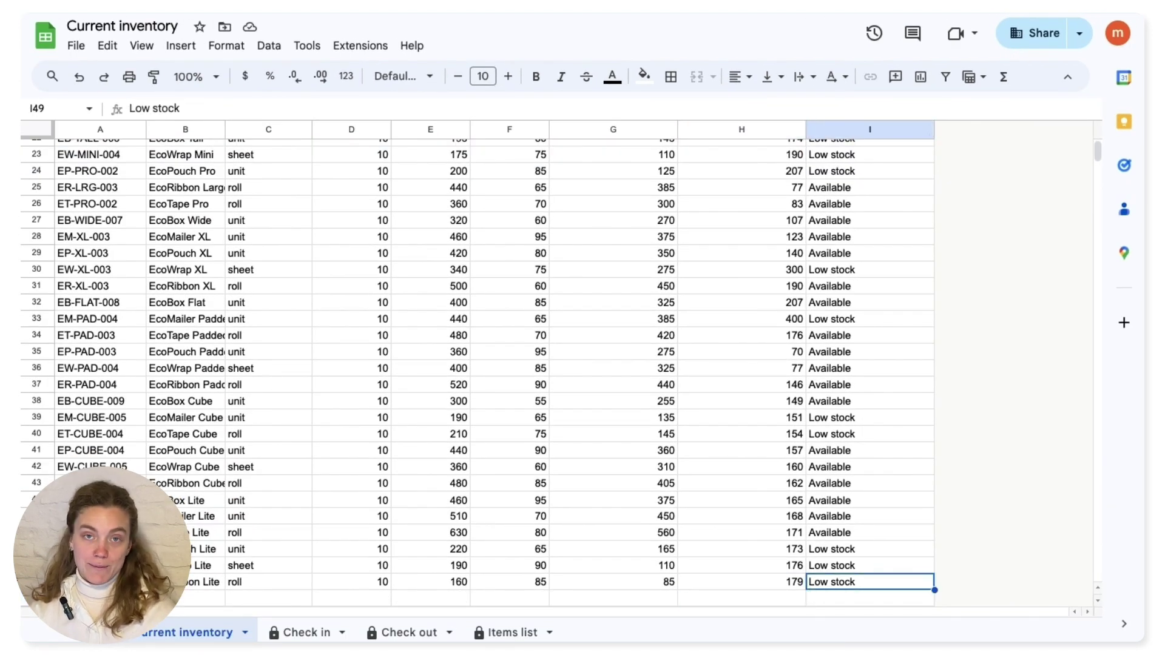
key(ctrl+Up)
key(Down)
key(Down)
key(Down)
key(Down)
key(Down)
key(Down)
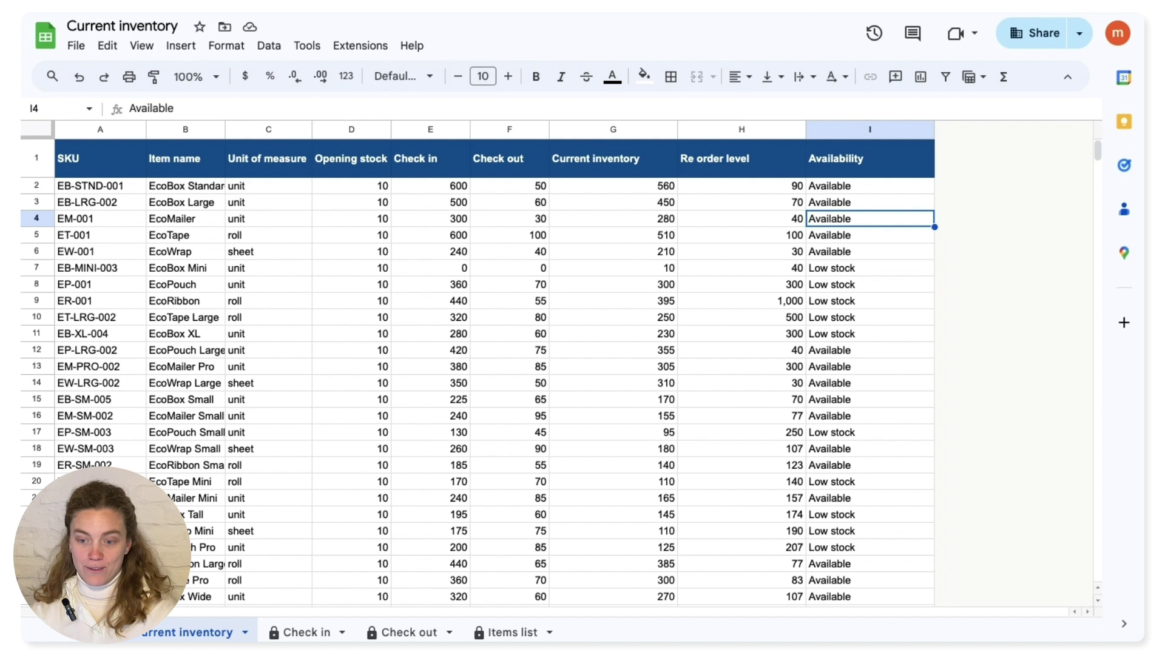
key(Up)
key(Up)
key(Up)
key(Up)
key(Up)
key(Up)
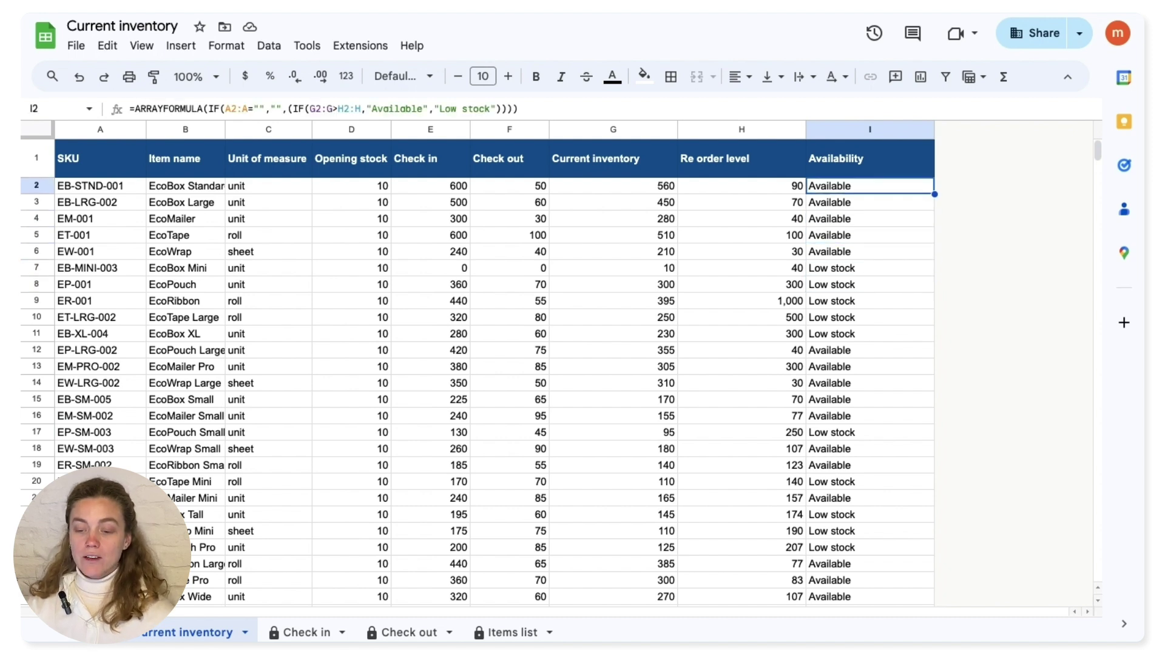
key(Down)
key(Down)
key(Down)
key(Down)
key(Down)
key(Down)
key(Down)
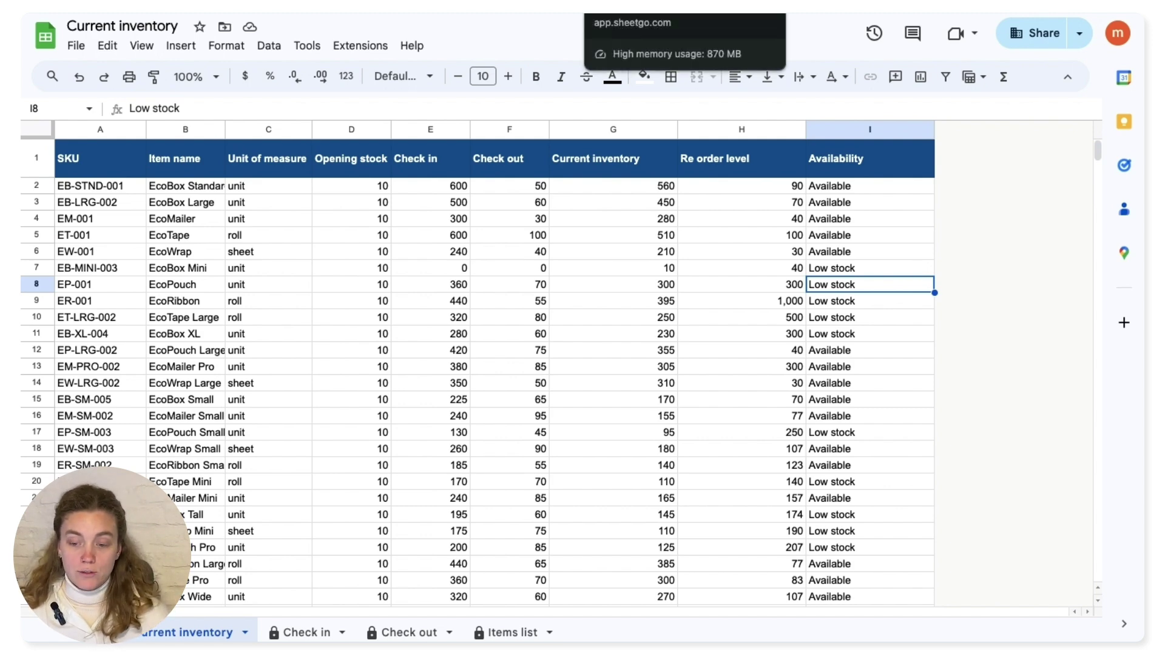
key(ctrl+Tab)
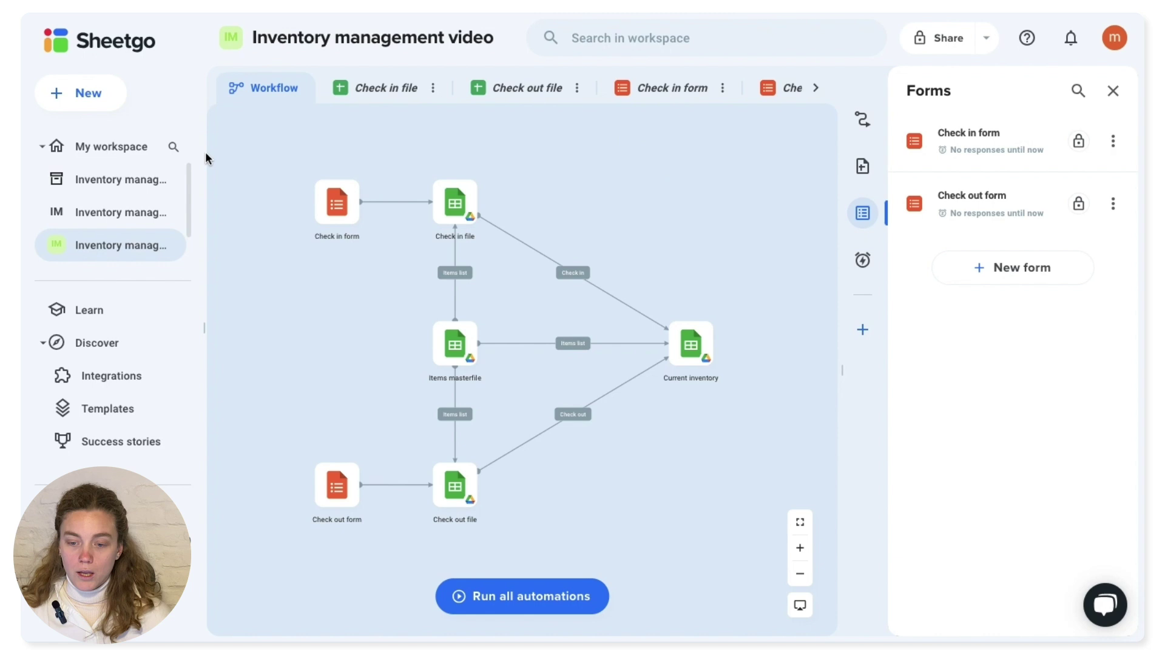
- Create a new automation named Low stock notification
click(79, 93)
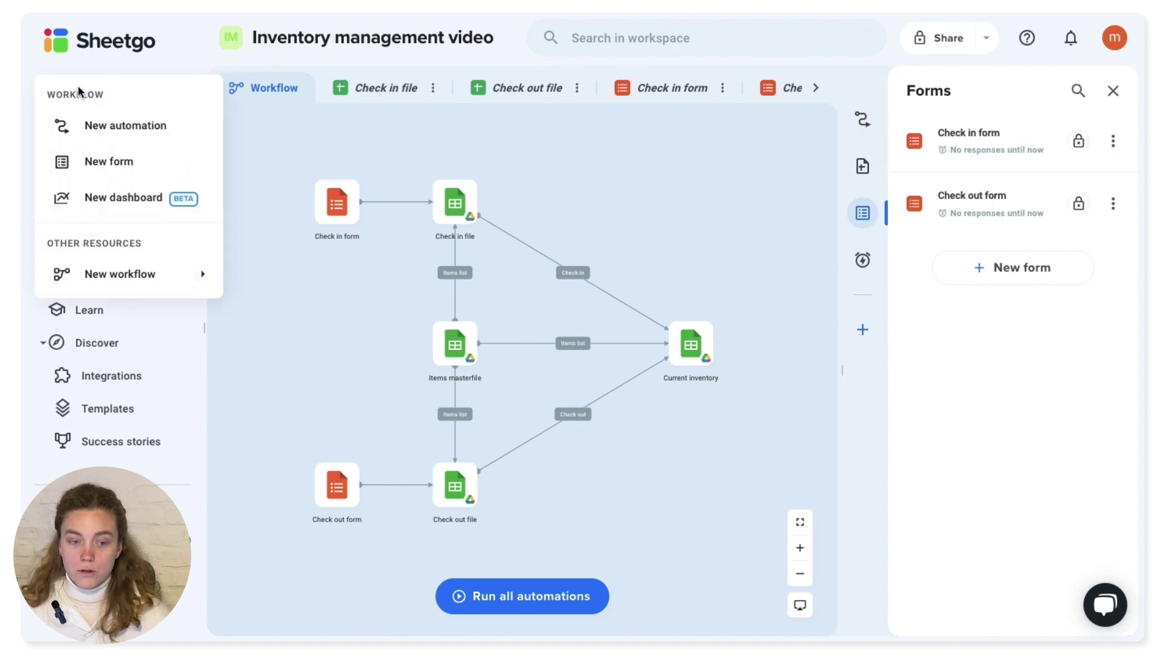
click(132, 126)
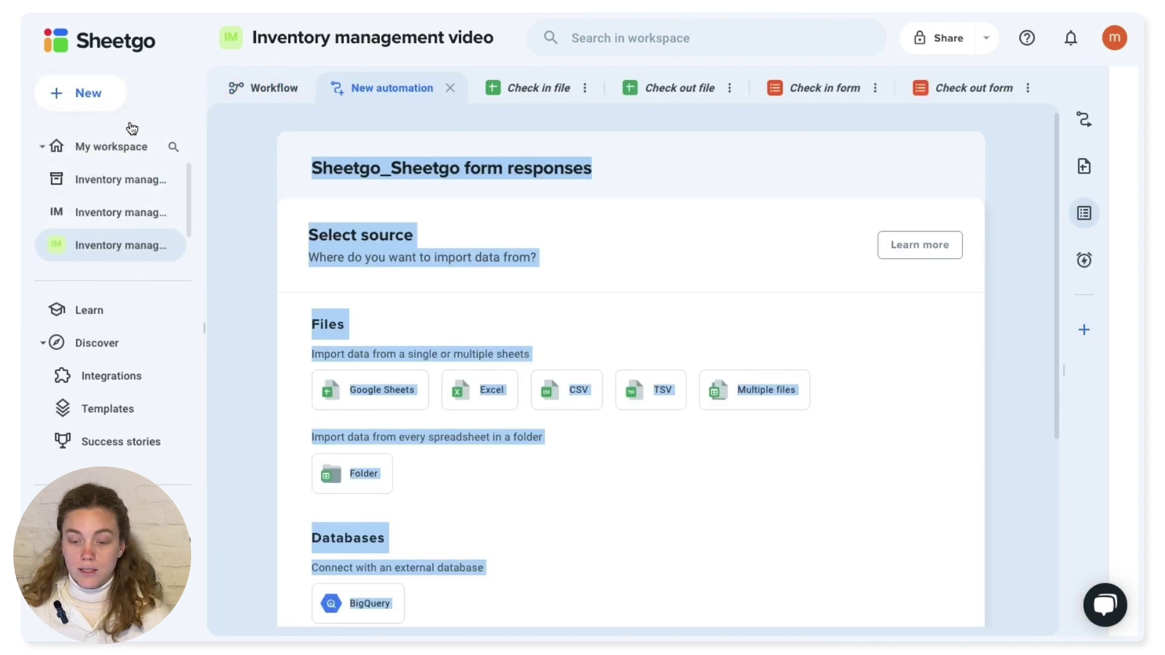
click(672, 271)
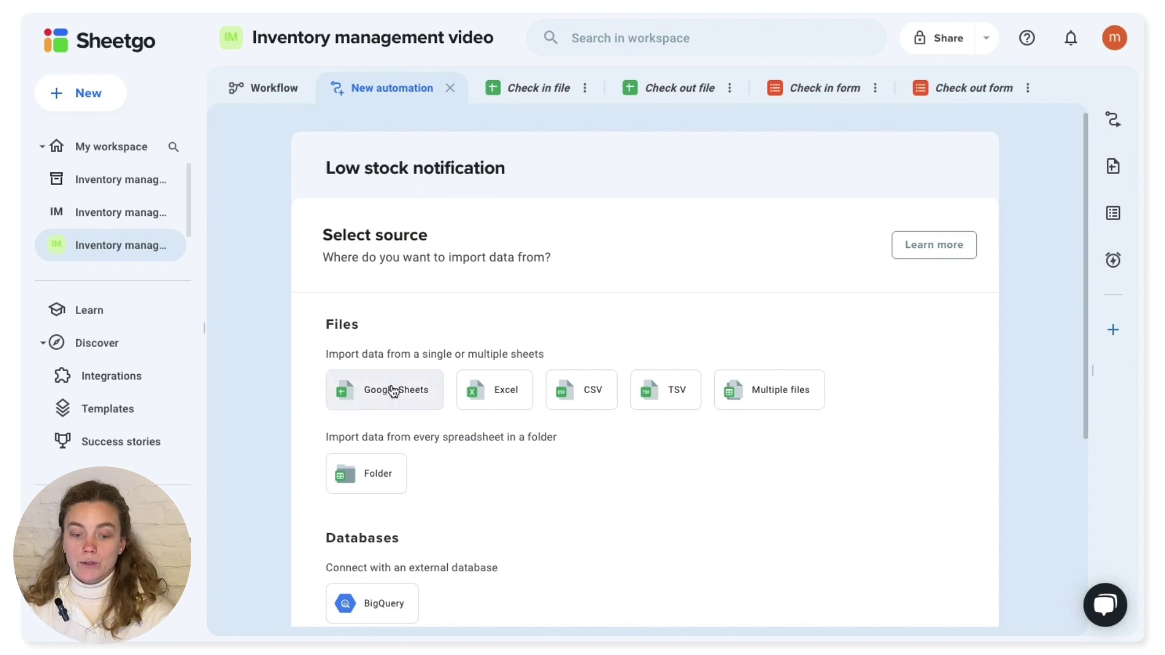
- Source it from the Google Sheets Current inventory file and tab, continuing to data processors
click(394, 391)
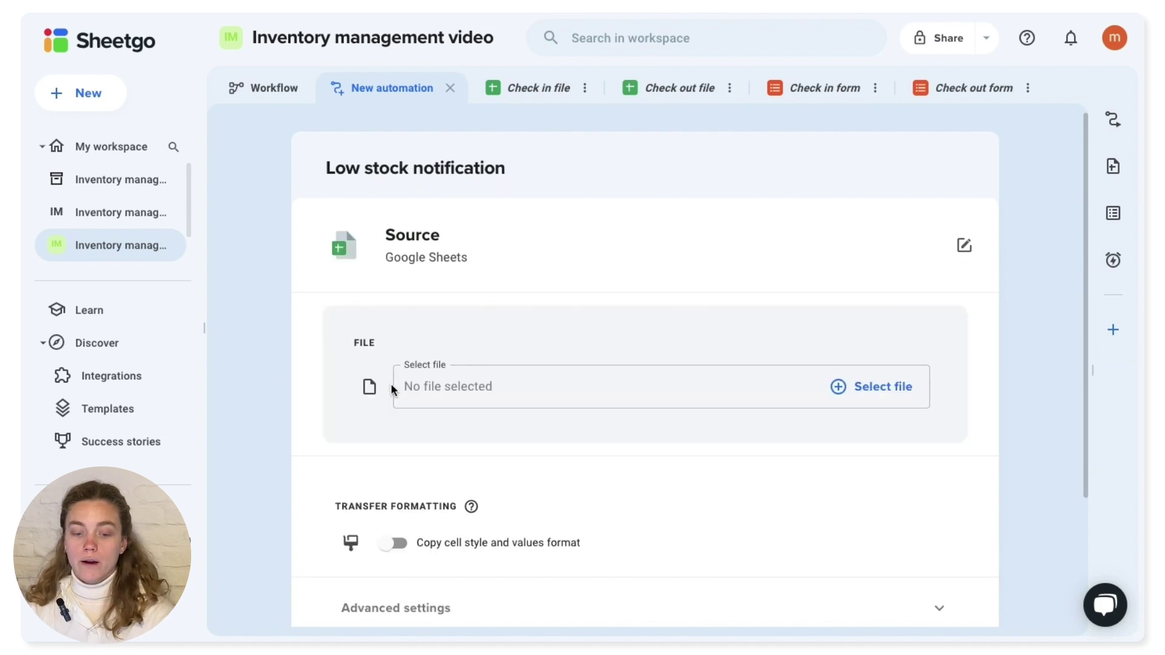
click(866, 388)
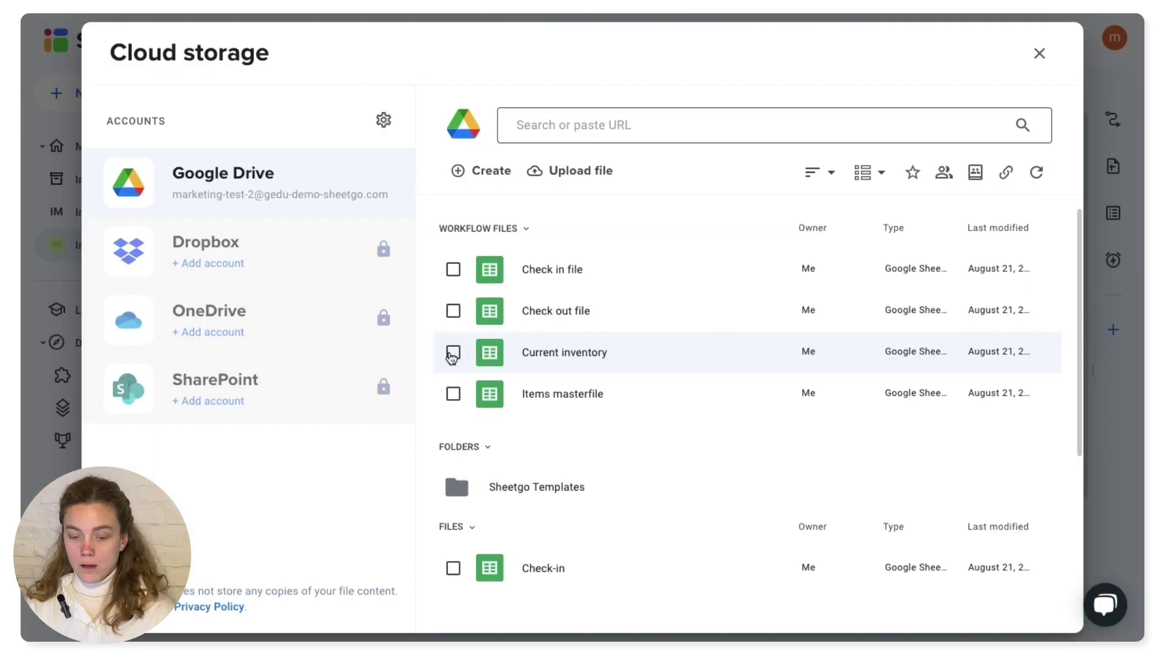
click(455, 354)
click(1050, 609)
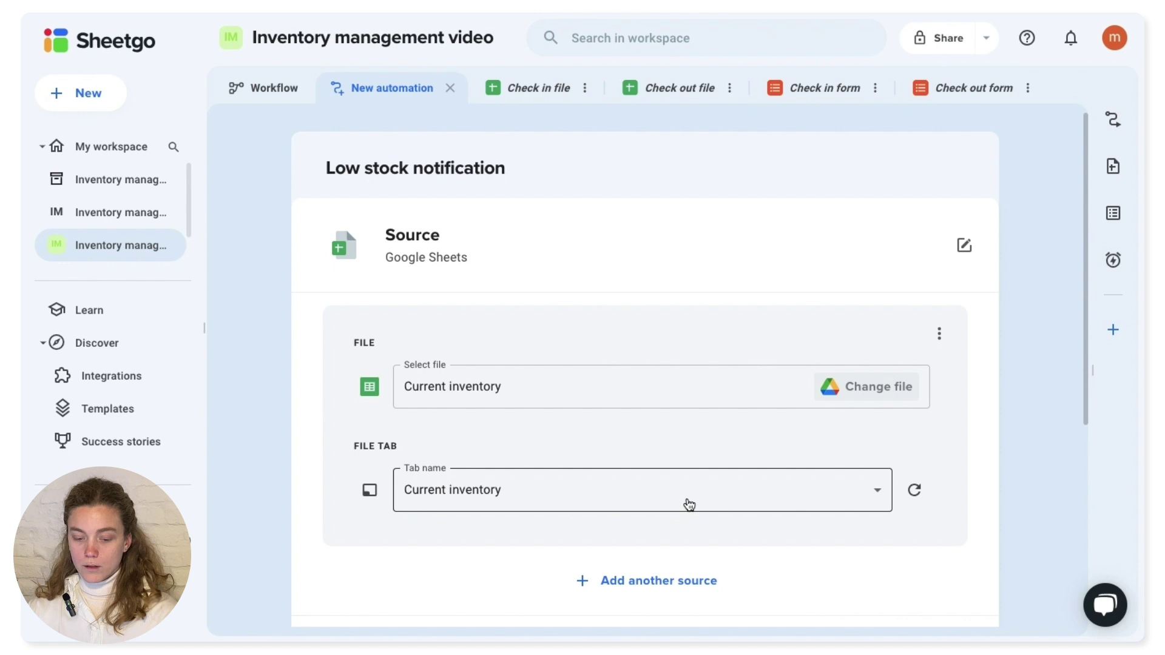
click(860, 491)
click(859, 492)
scroll(640, 538, down, 4)
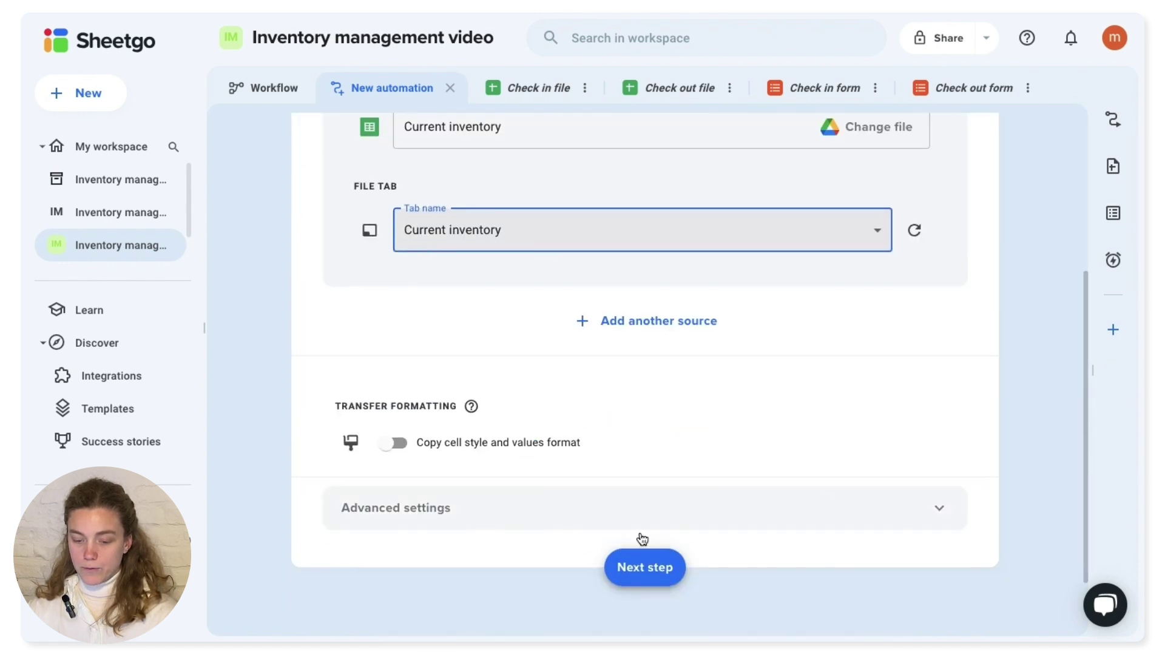
click(659, 568)
scroll(754, 432, up, 3)
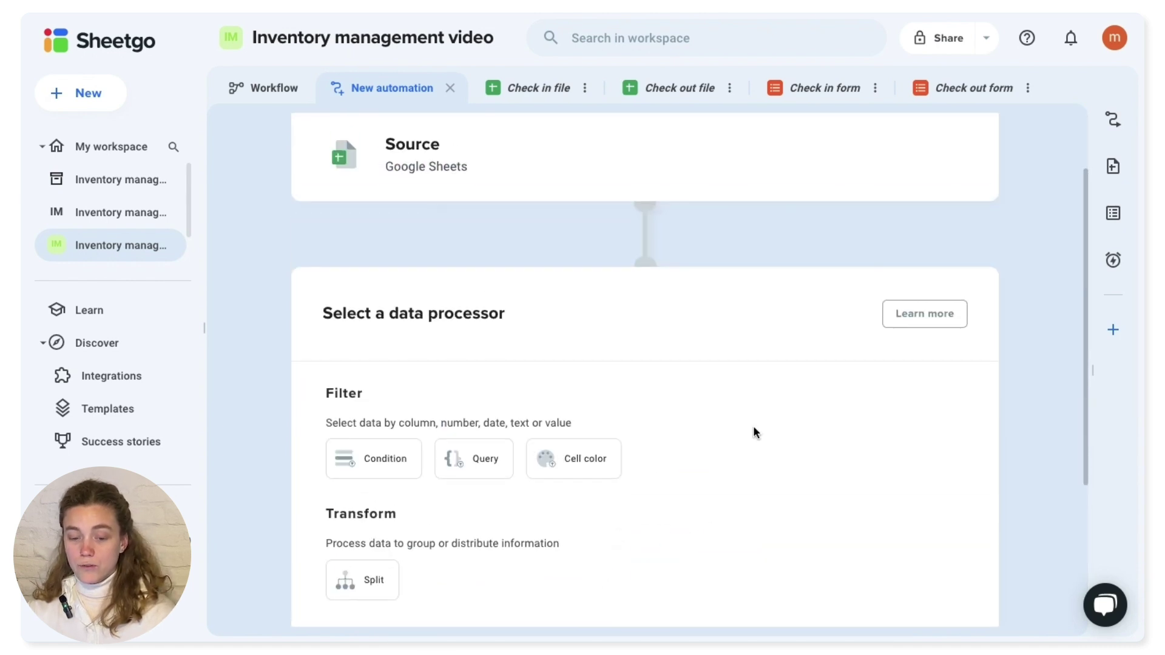
scroll(754, 432, down, 1)
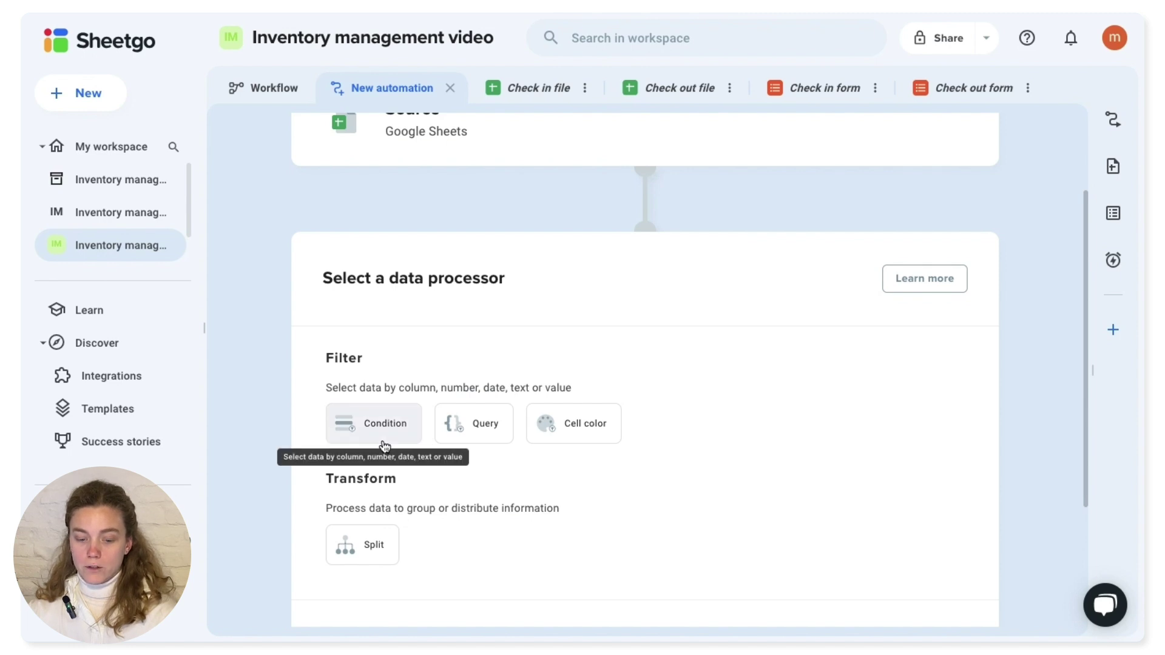
- Add a Condition filter on Column I : Availability using Text is exactly
click(386, 429)
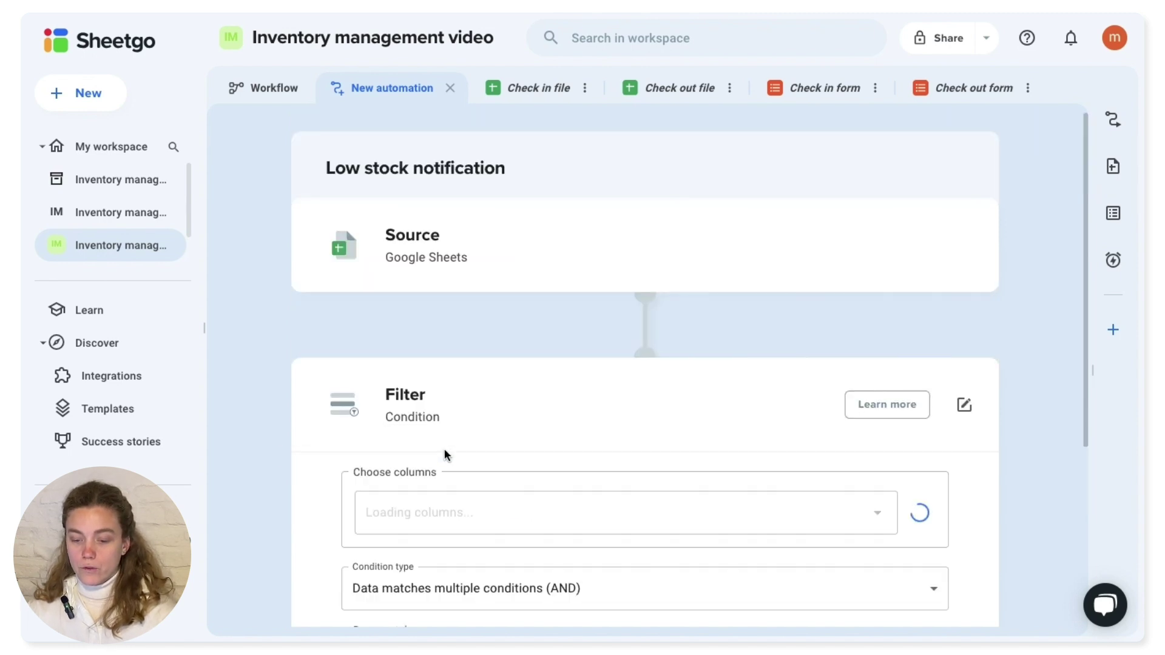
scroll(616, 500, down, 3)
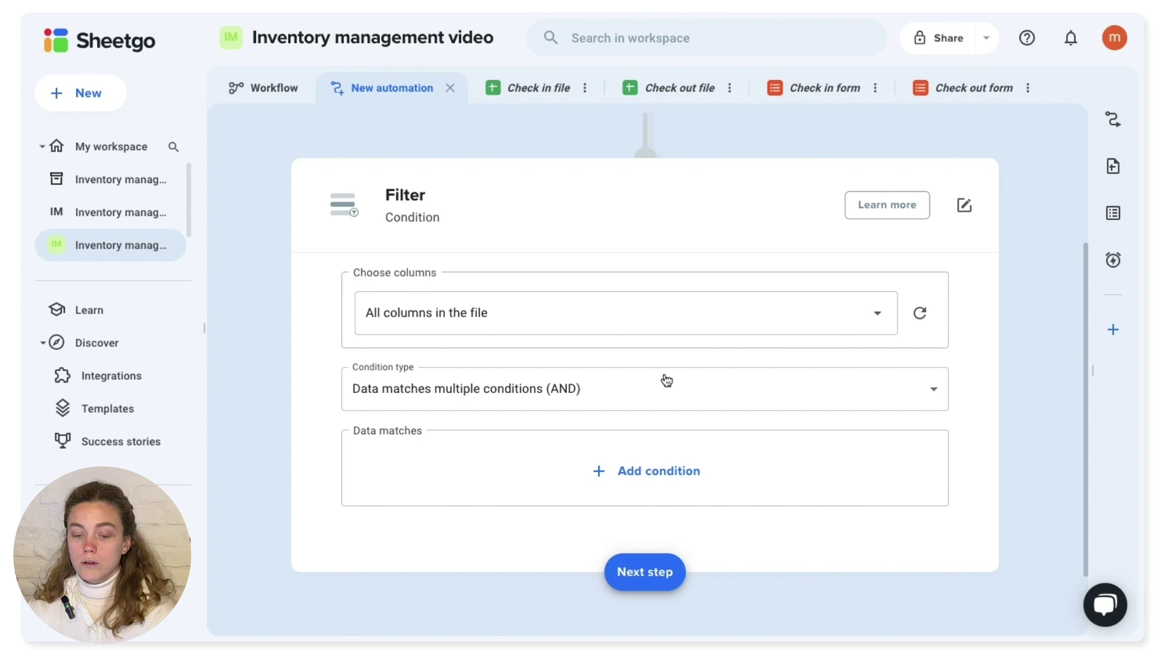
click(684, 471)
click(518, 537)
click(501, 611)
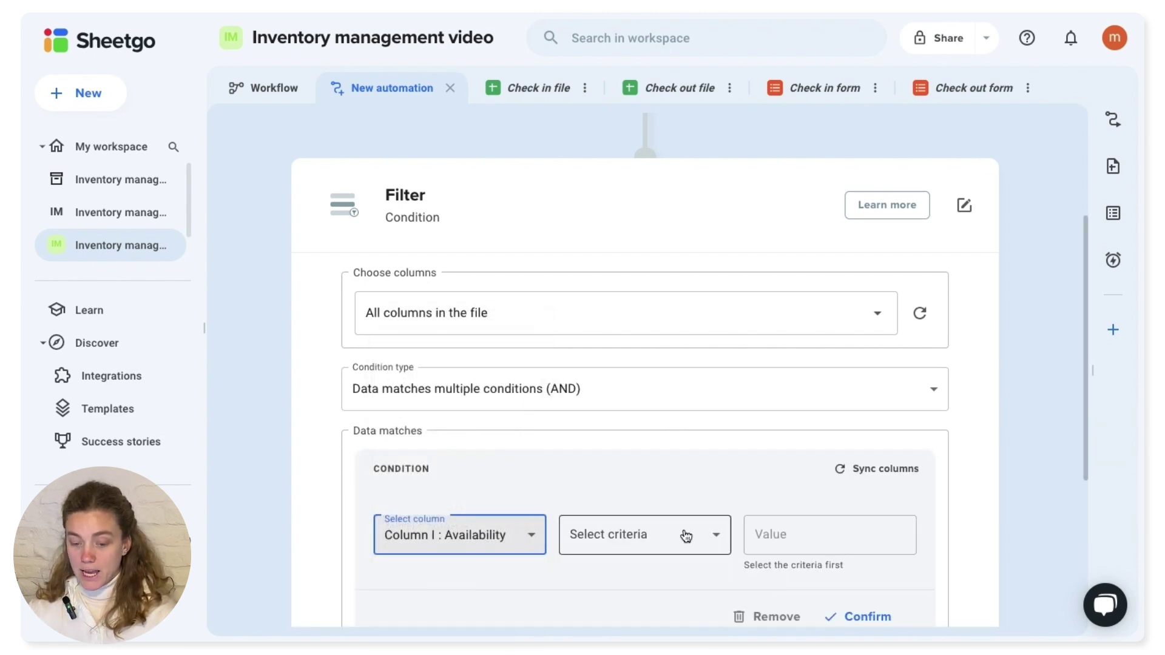
click(684, 535)
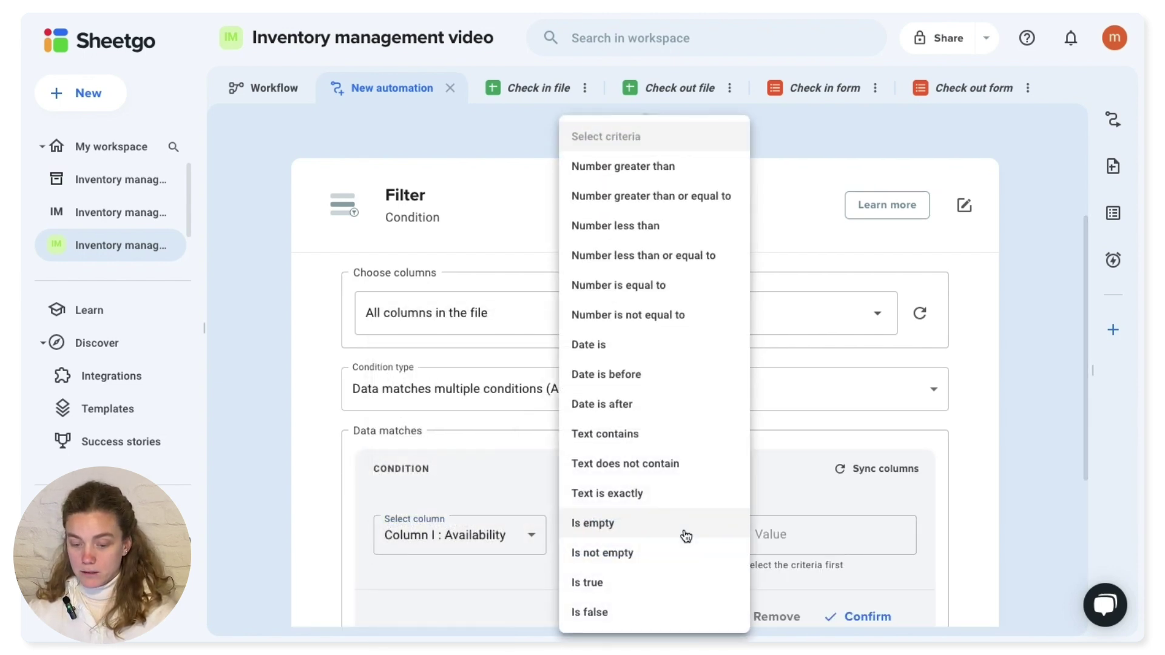
click(637, 495)
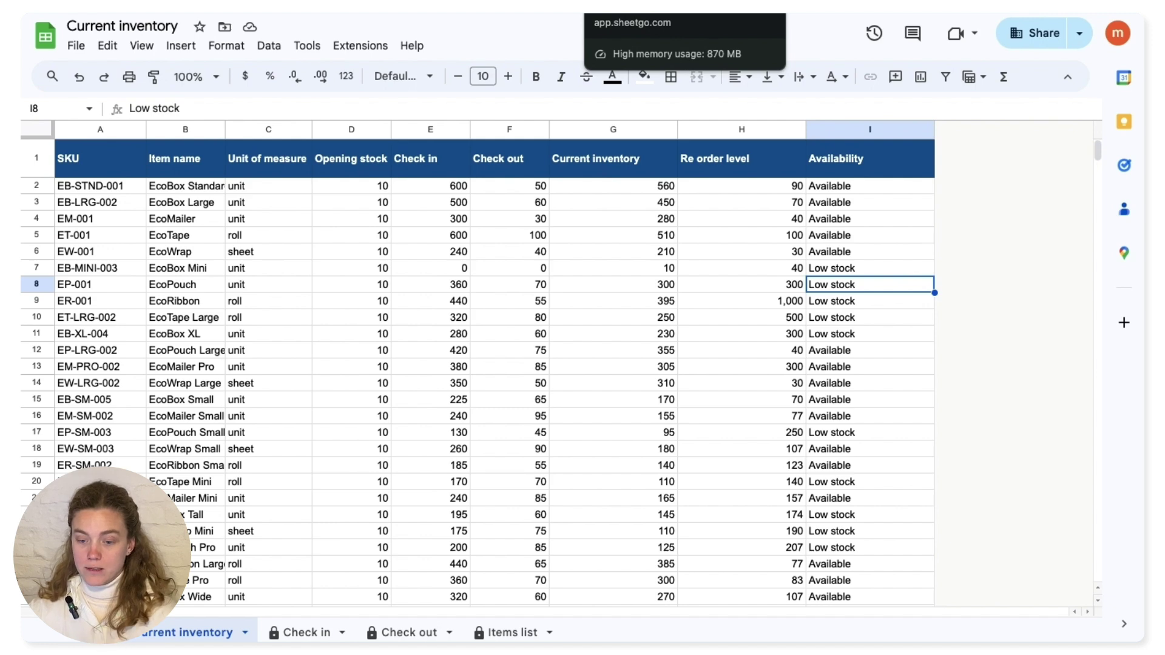
- Set the match value to Low stock and confirm the condition
click(655, 8)
click(832, 539)
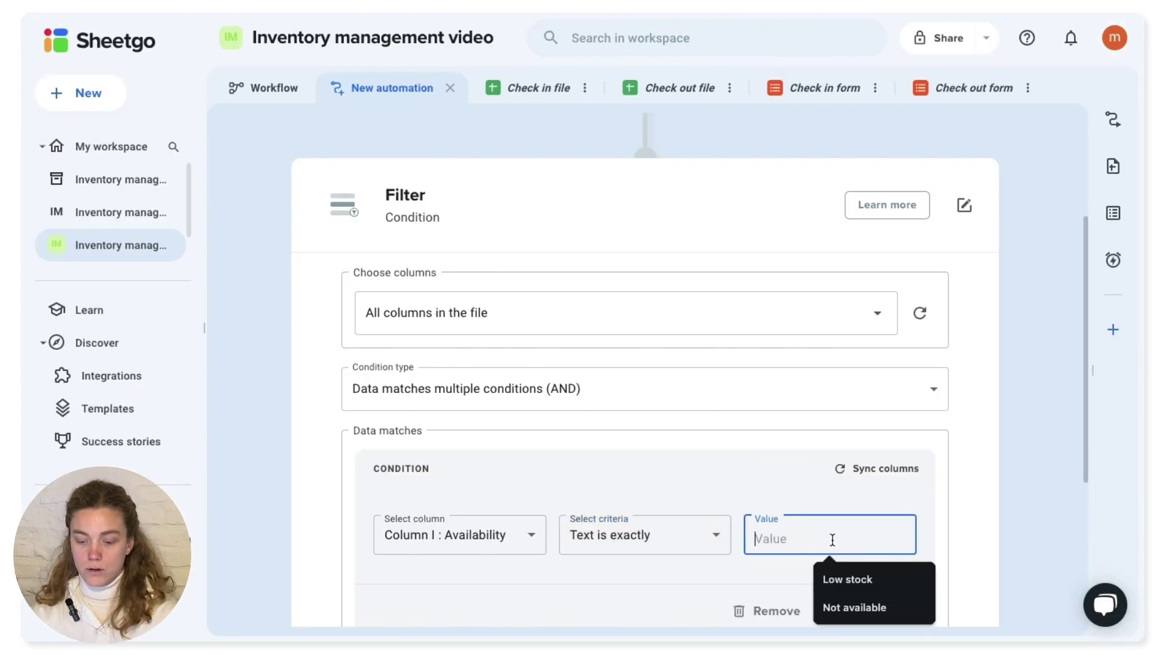
text(Low stock)
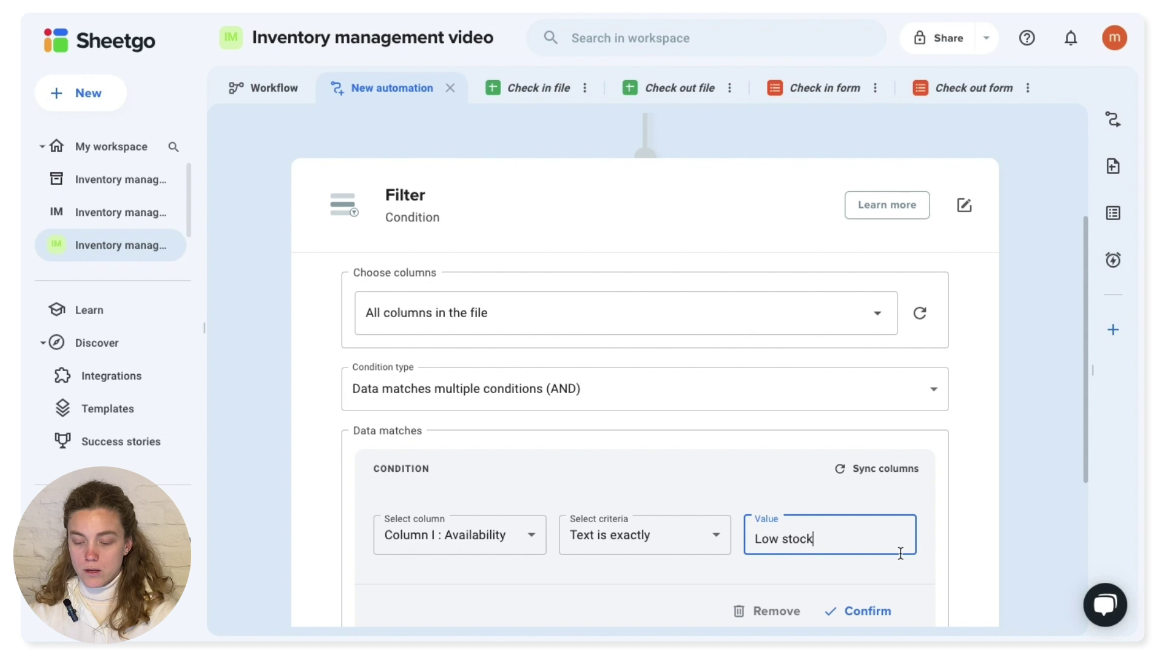
scroll(900, 555, down, 1)
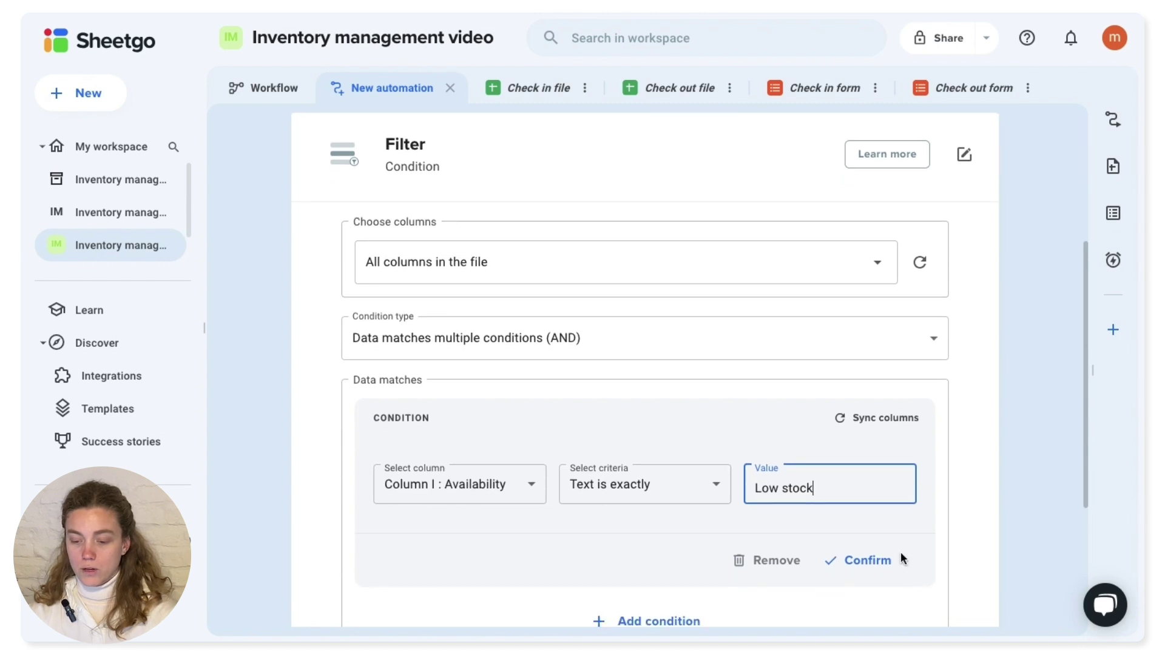
click(872, 570)
click(872, 568)
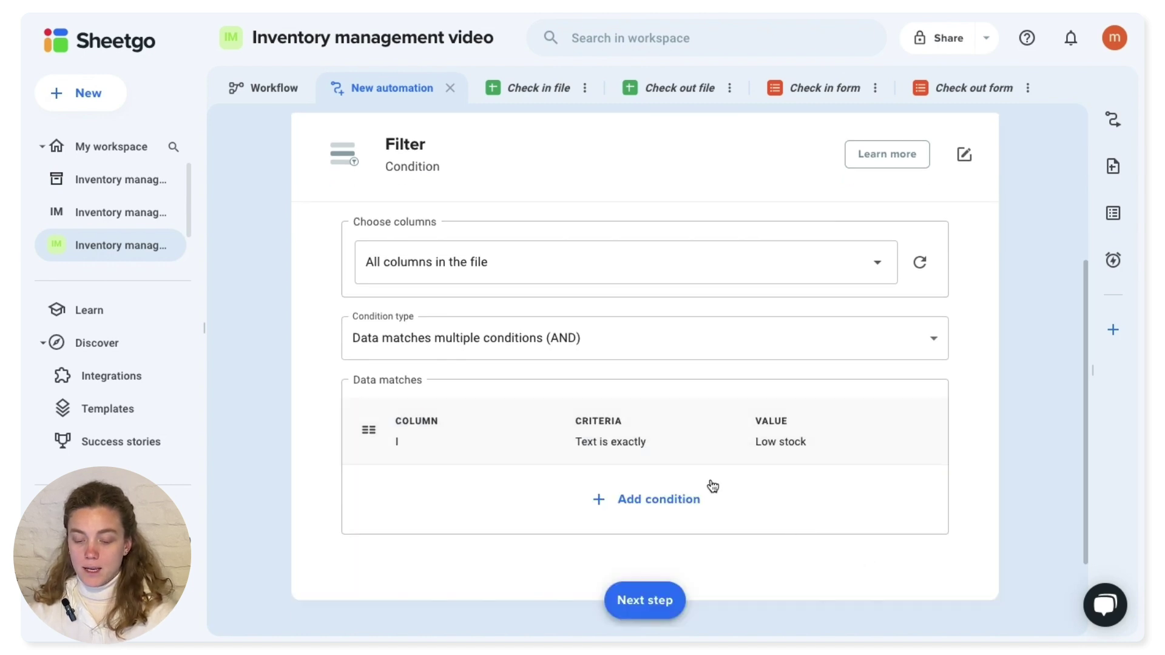
scroll(710, 485, down, 2)
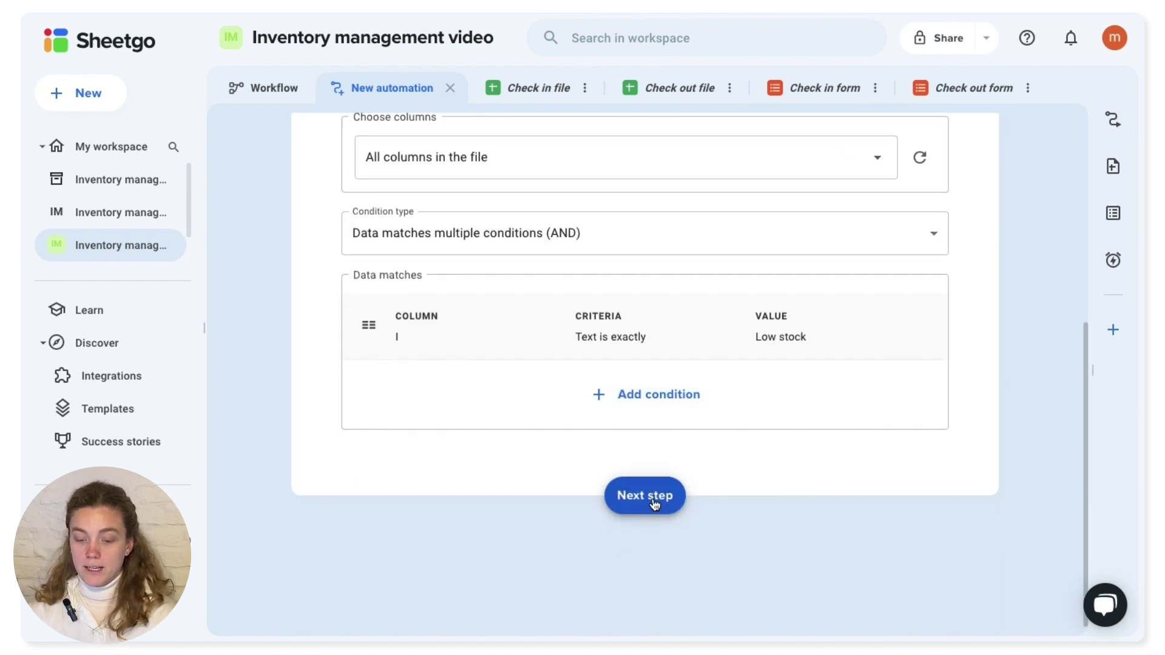
- Choose email as the destination for the filtered rows
click(654, 499)
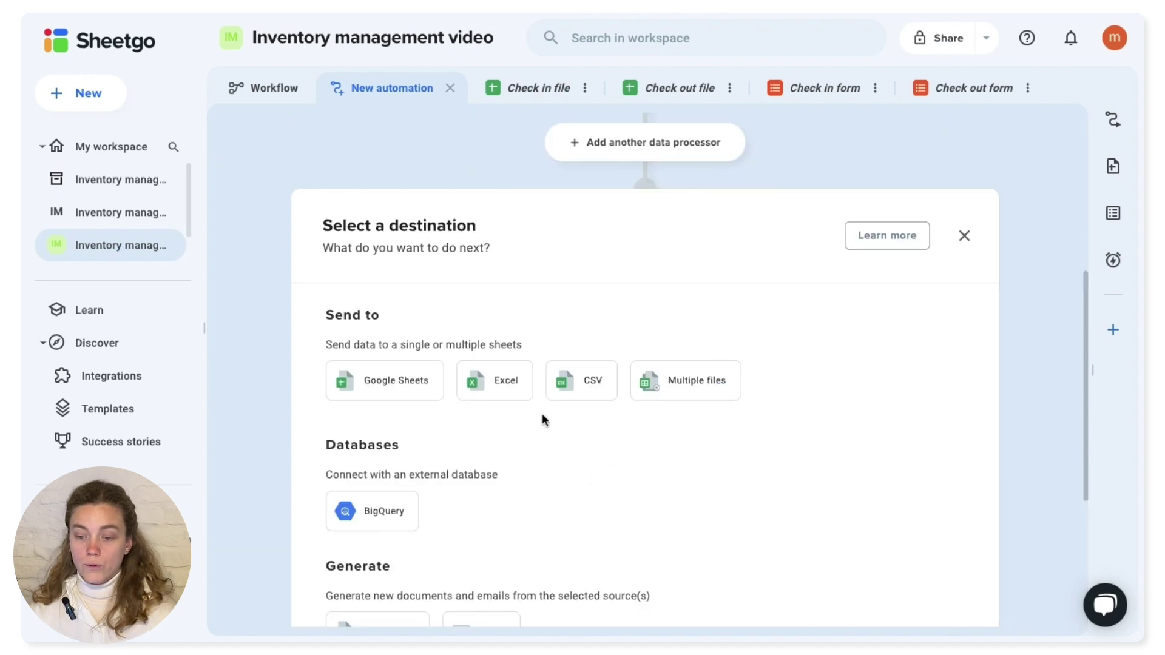
scroll(542, 418, down, 1)
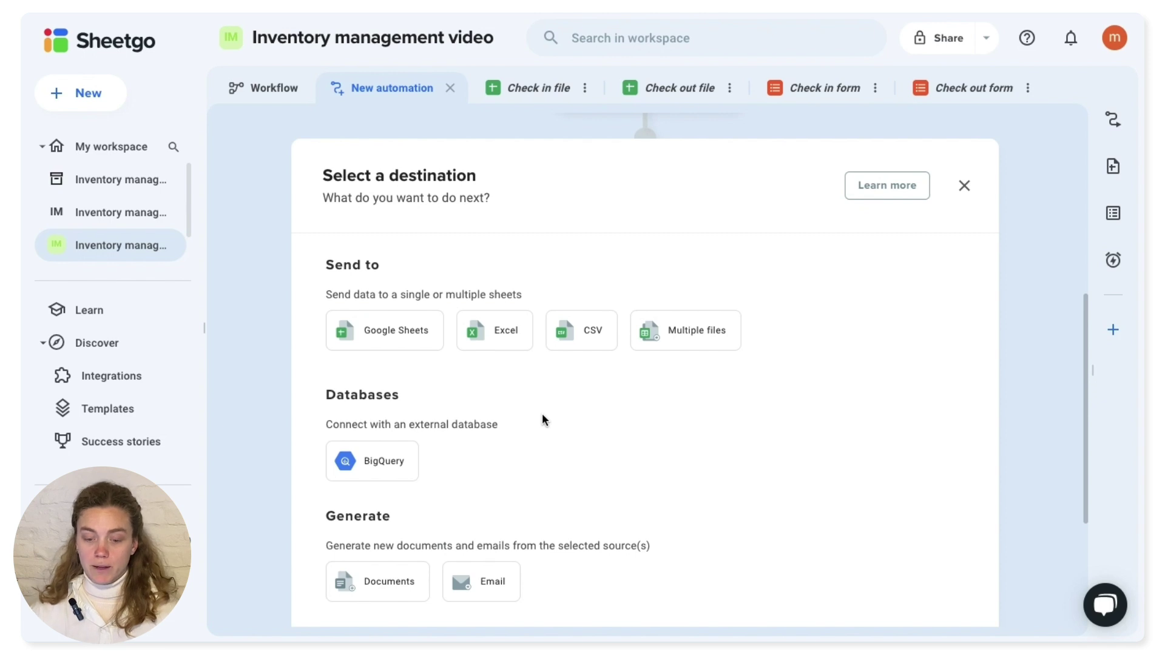
scroll(541, 413, down, 4)
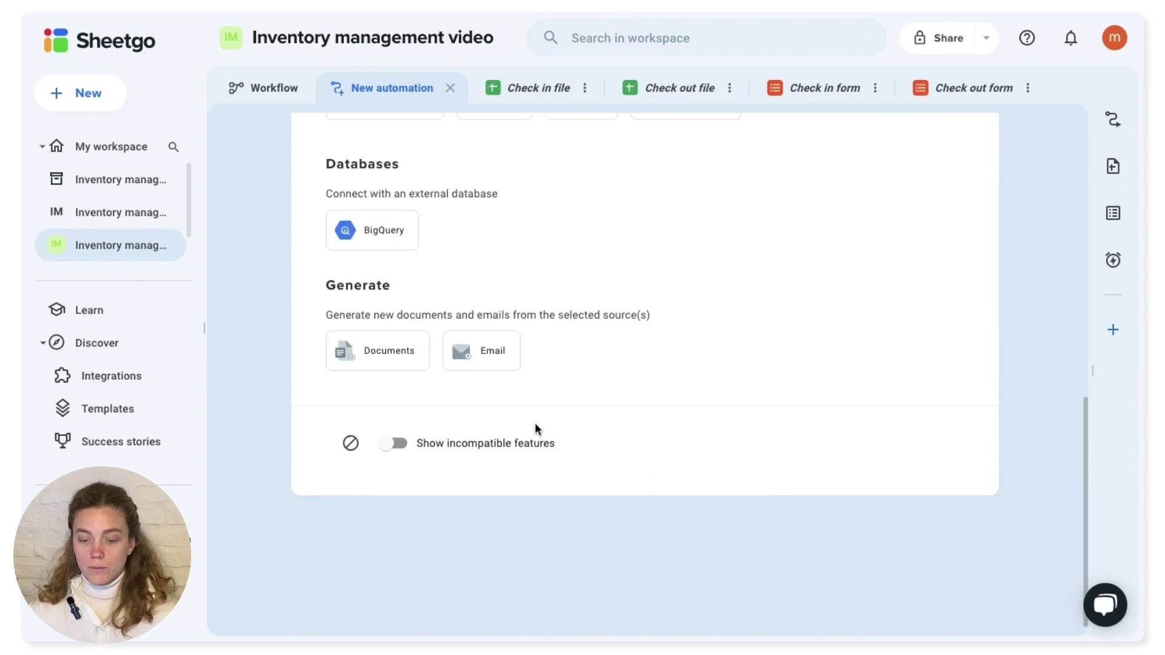
click(492, 354)
scroll(494, 351, up, 2)
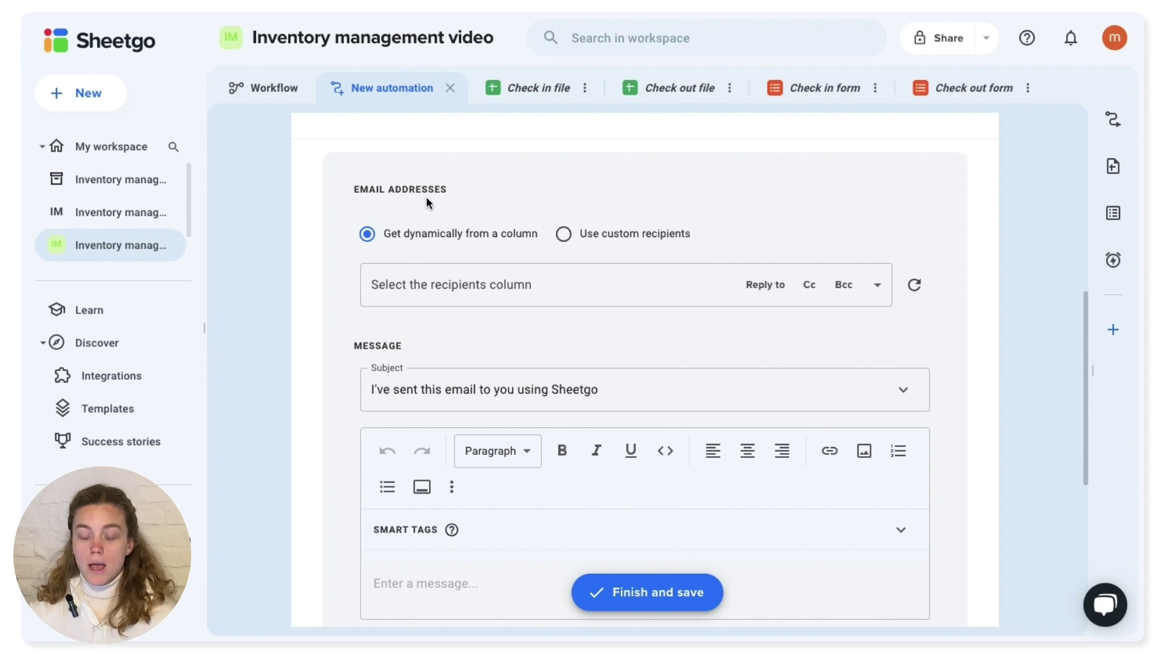
- Send to a custom recipient, entering the inventory manager's email address
click(563, 234)
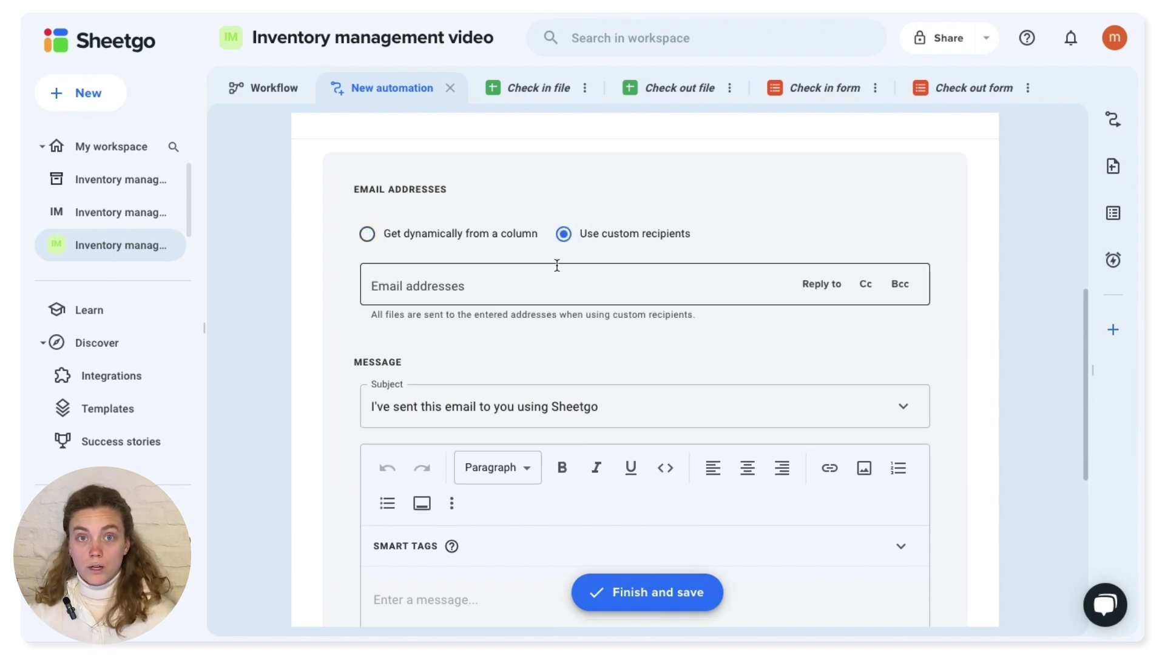
click(557, 266)
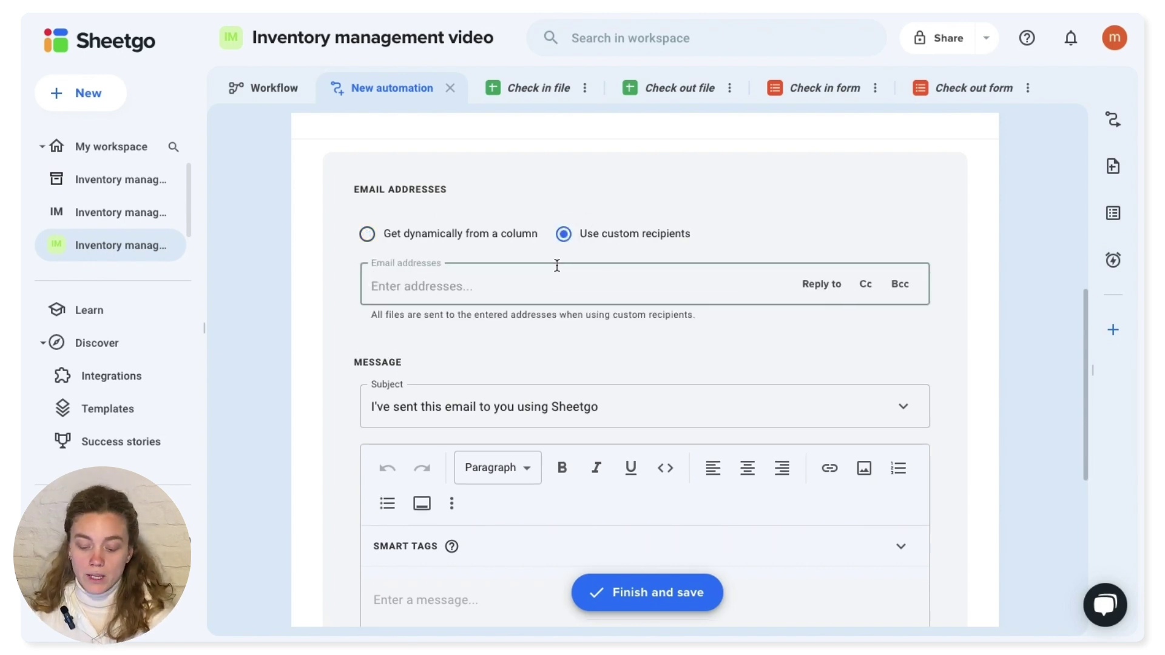
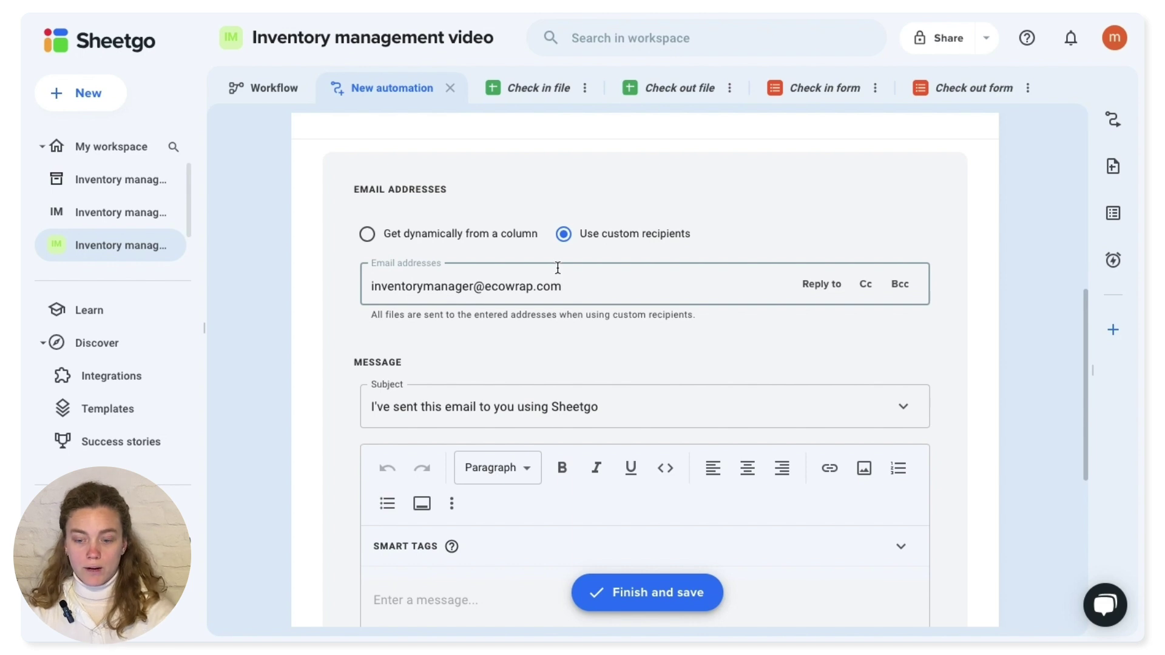
- Set the subject to 'This item is low on stock' and expand the smart tags
triple_click(710, 398)
text(Th)
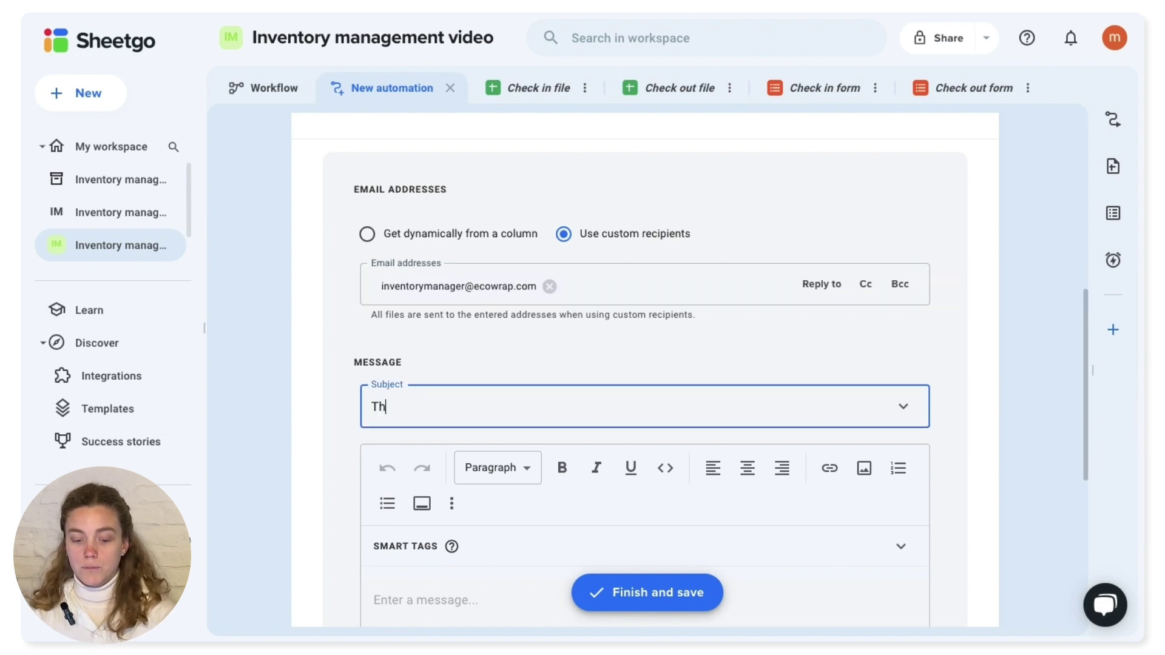
text(is ite)
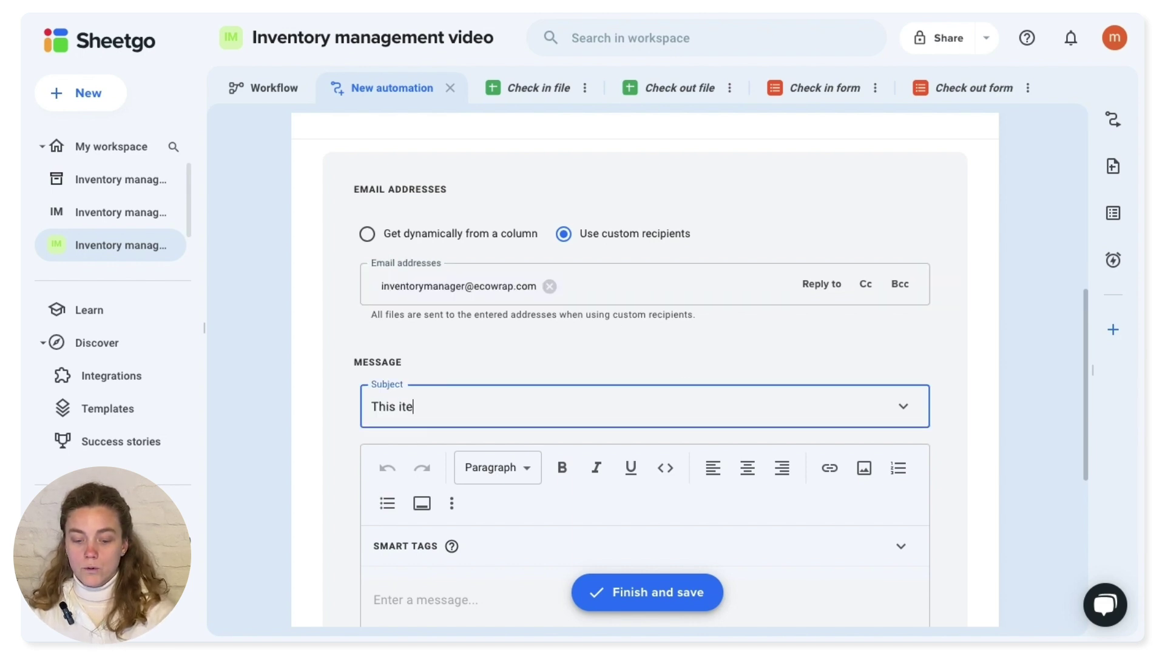
text(m is low on stock)
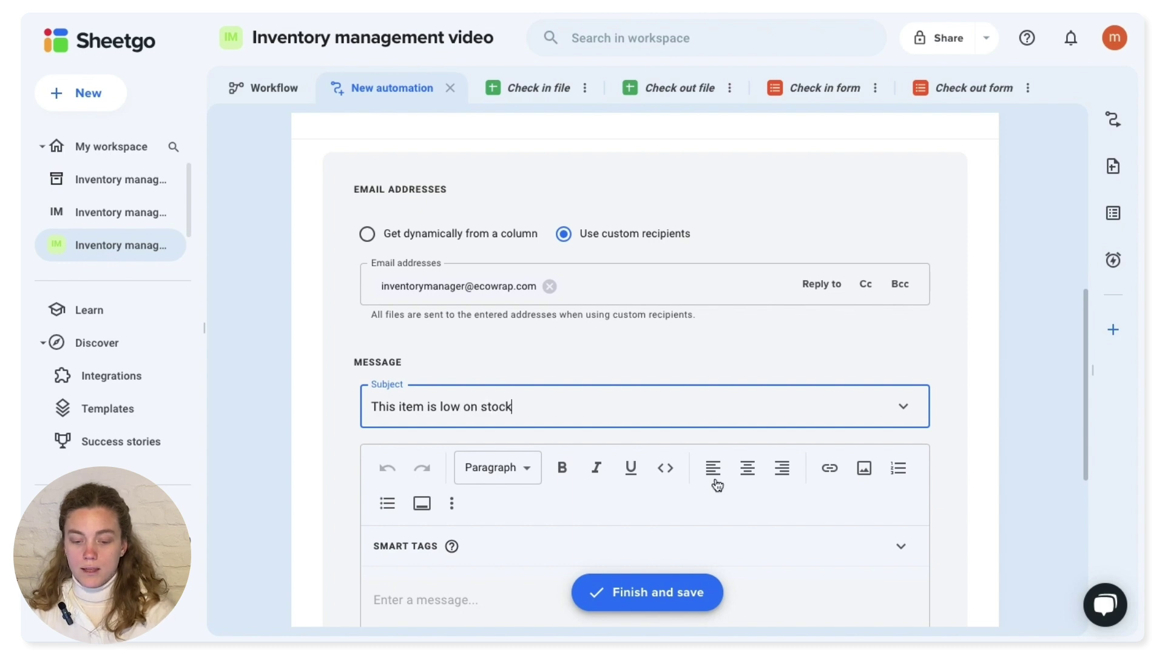
scroll(515, 478, down, 2)
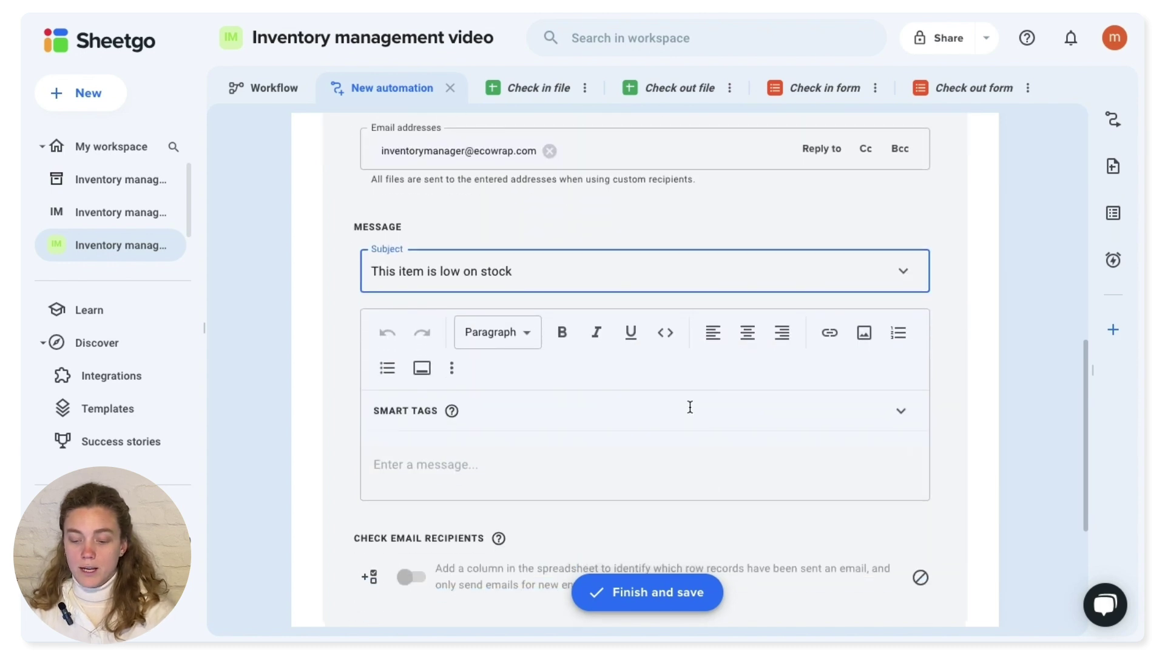
click(891, 419)
click(896, 413)
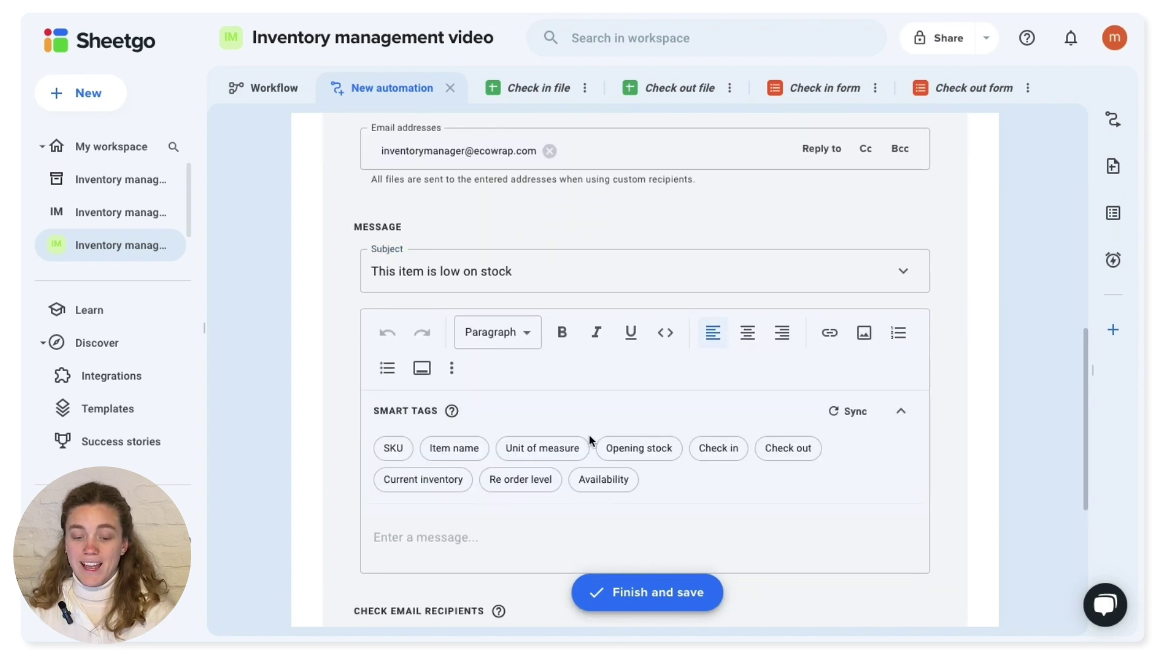
scroll(589, 436, down, 1)
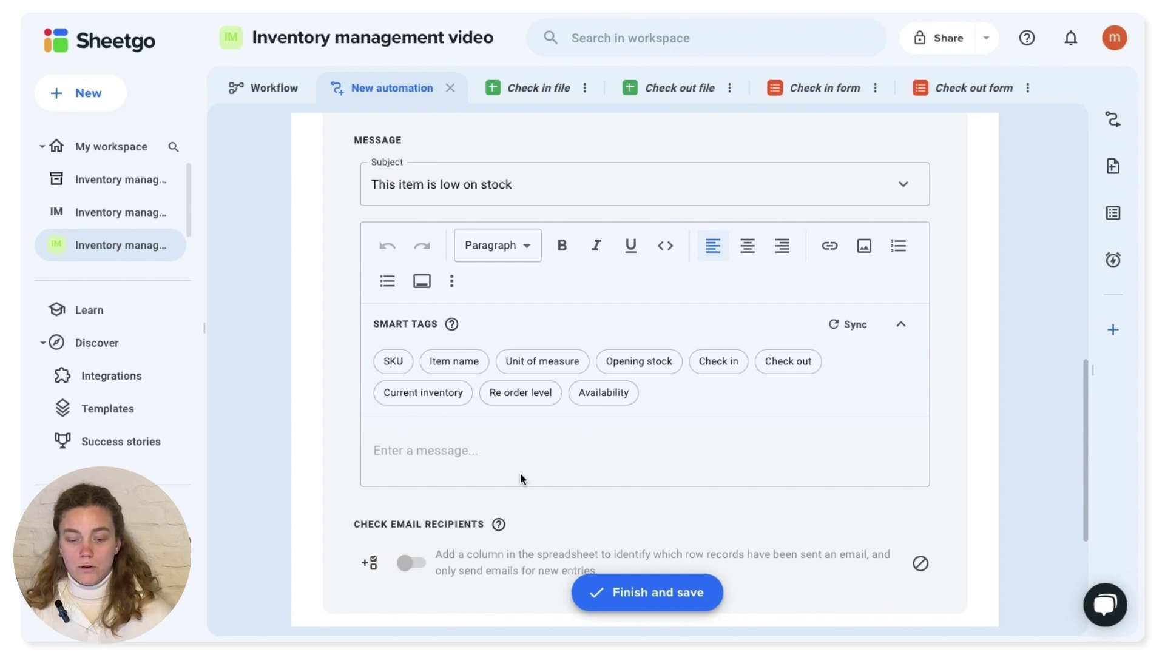
- Paste the message body with greeting, low-stock line, and SKU, Item name, Current inventory lines
click(459, 450)
text(Hey manager,  This item is low on stock:)
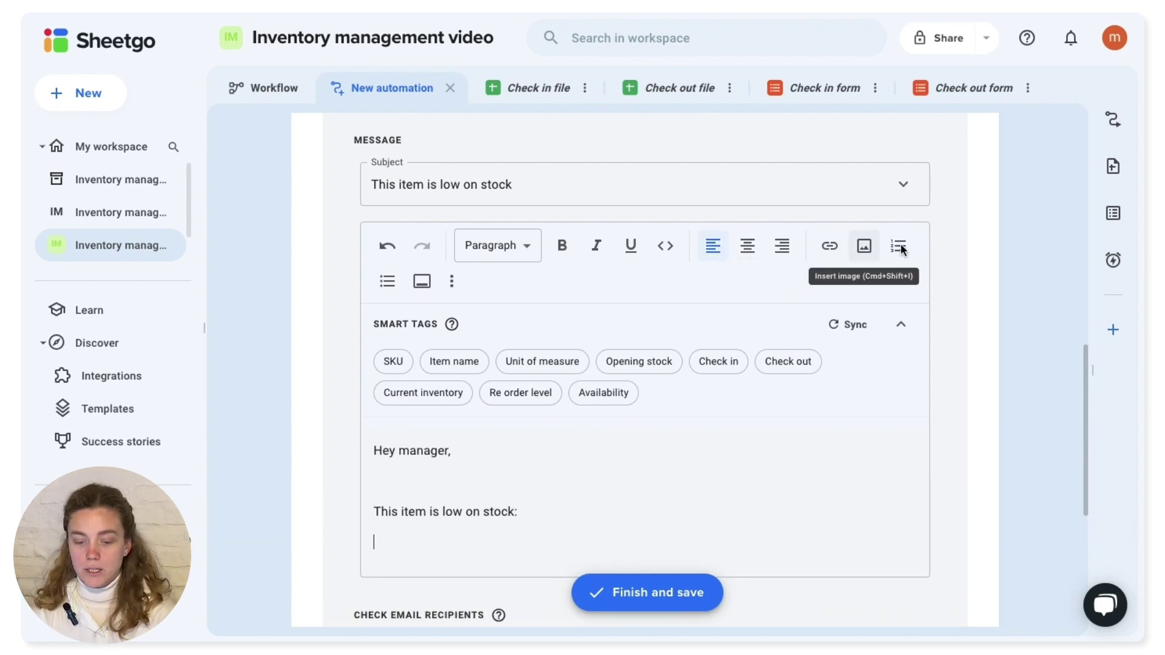
text(SKU: Item name: Current inventory:)
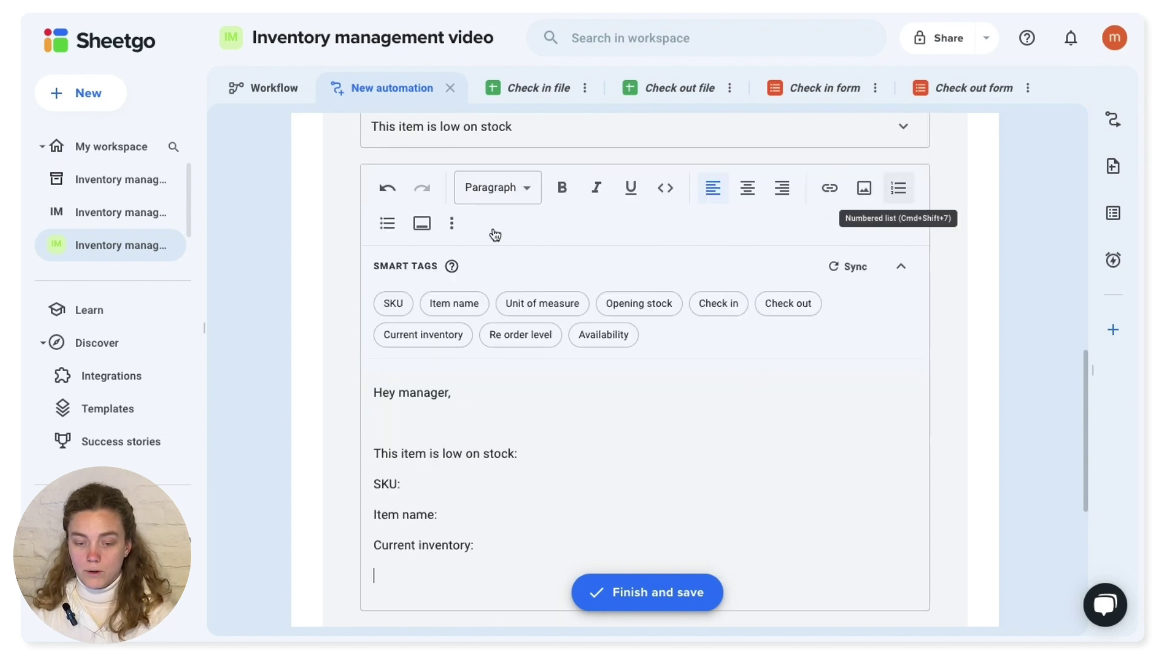
- Add a 'Go back to spreadsheet' button linked to the Google Sheets URL
click(422, 223)
scroll(531, 411, down, 4)
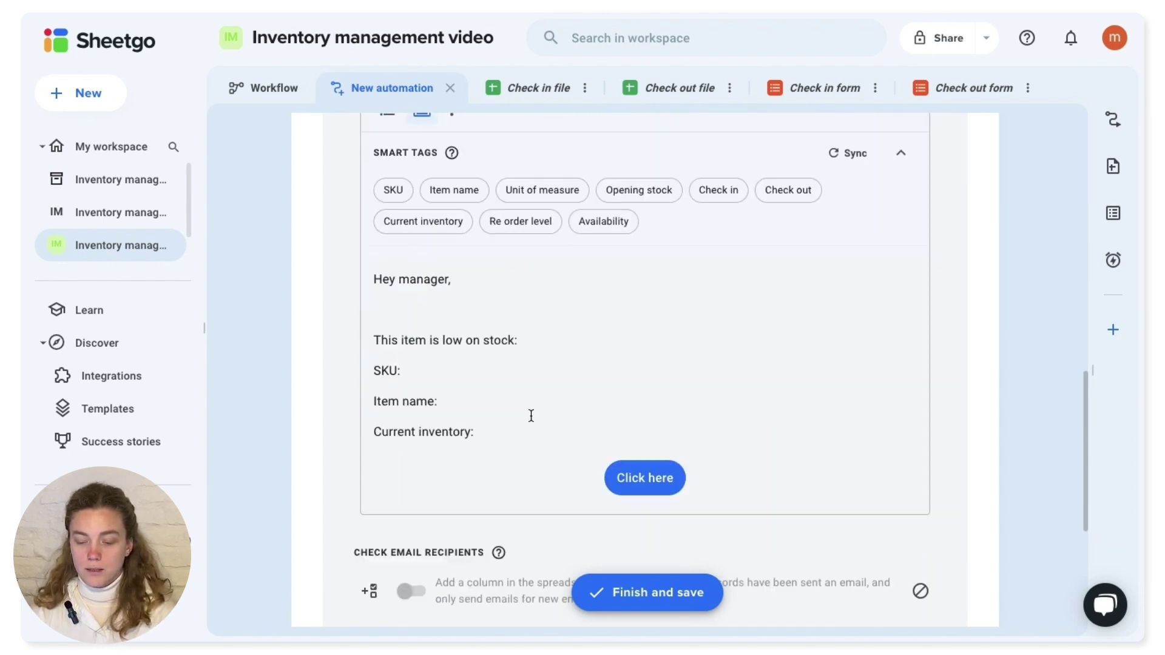
triple_click(643, 338)
text(Go back to spreadsheet)
drag(577, 338, 713, 338)
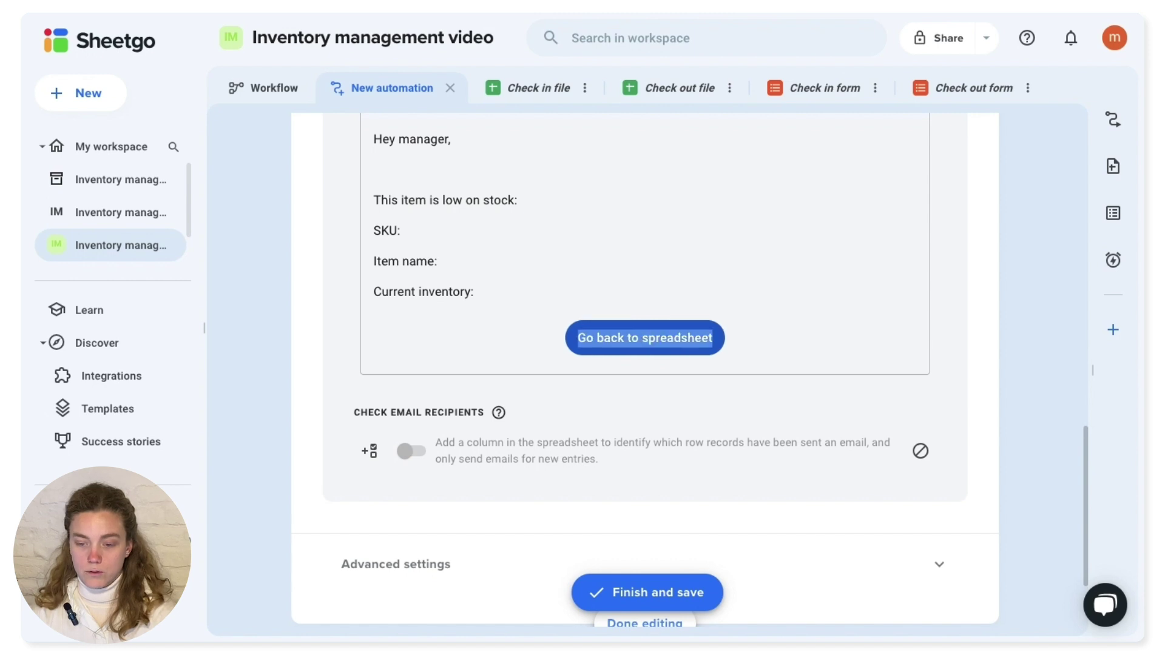
scroll(752, 267, up, 3)
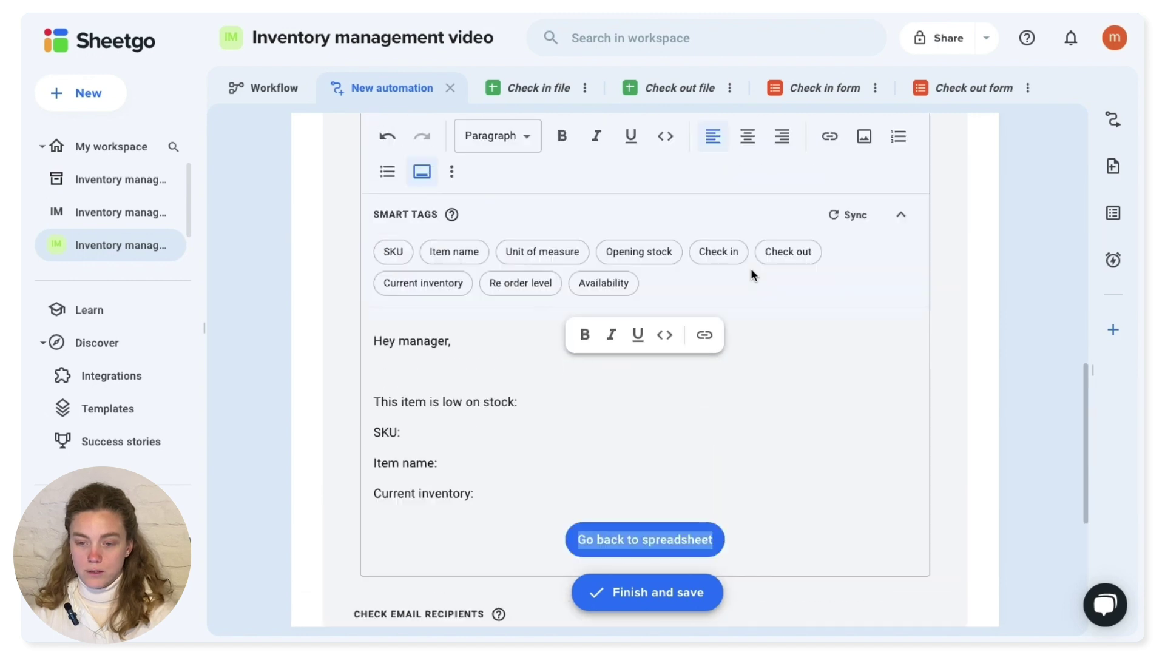
click(830, 136)
click(577, 330)
key(ctrl+v)
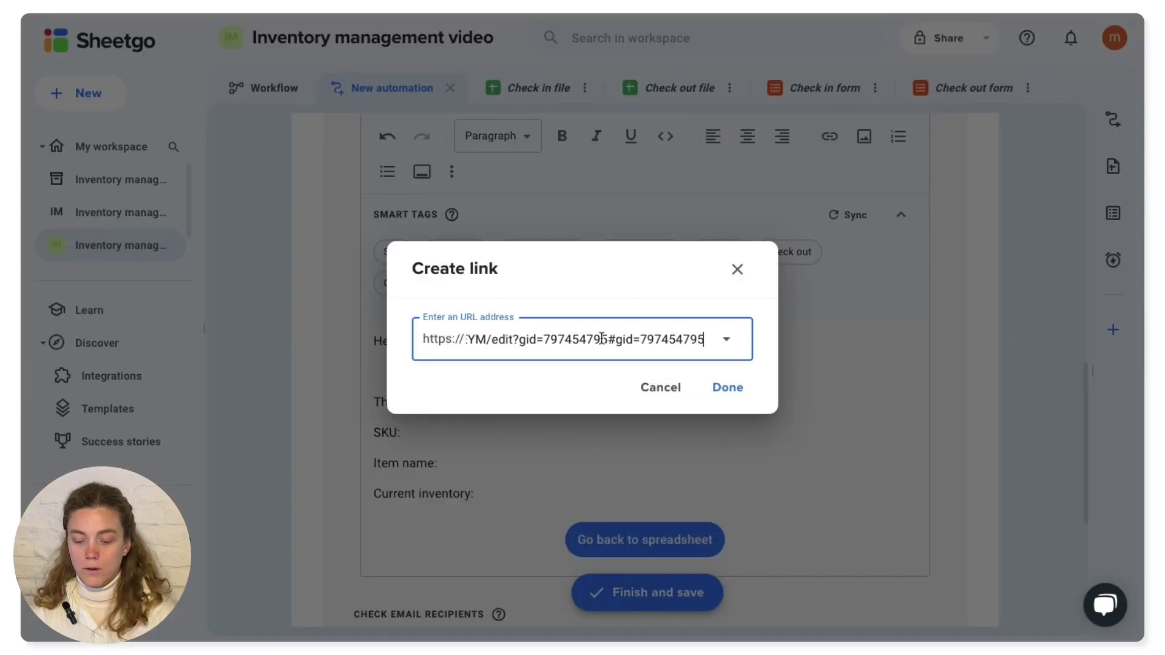
click(730, 395)
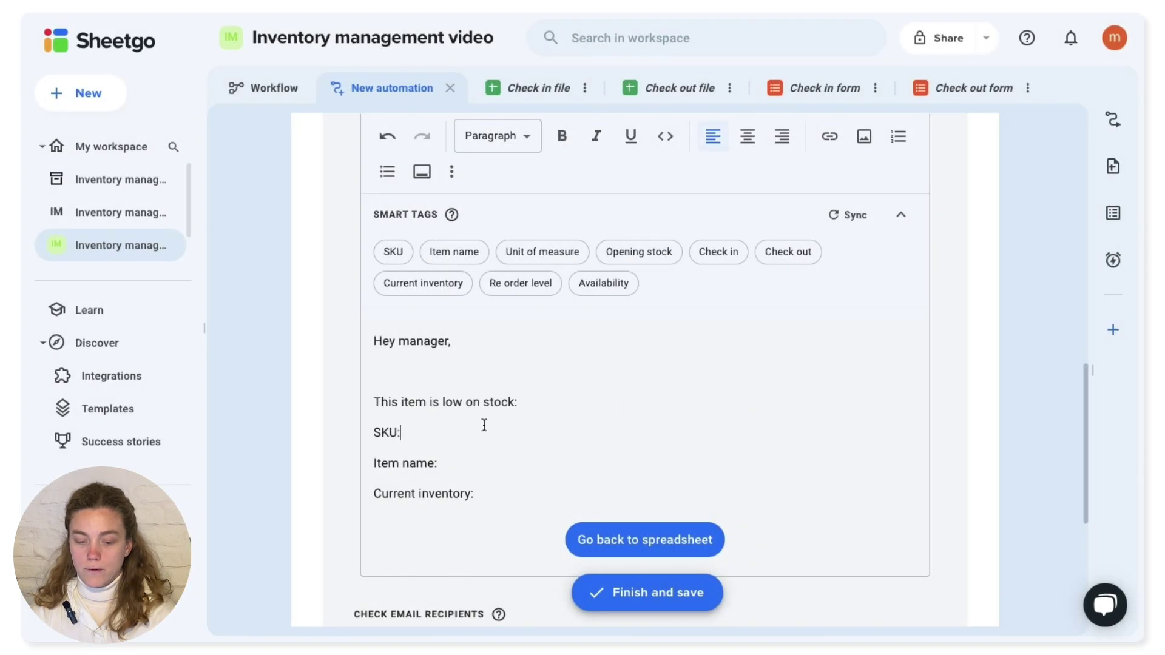
- Remove the blank line after the greeting, then insert the {{SKU}}, {{Item name}}, {{Unit of measure}} and {{Current inventory}} smart tags after their labels
click(465, 375)
key(BackSpace)
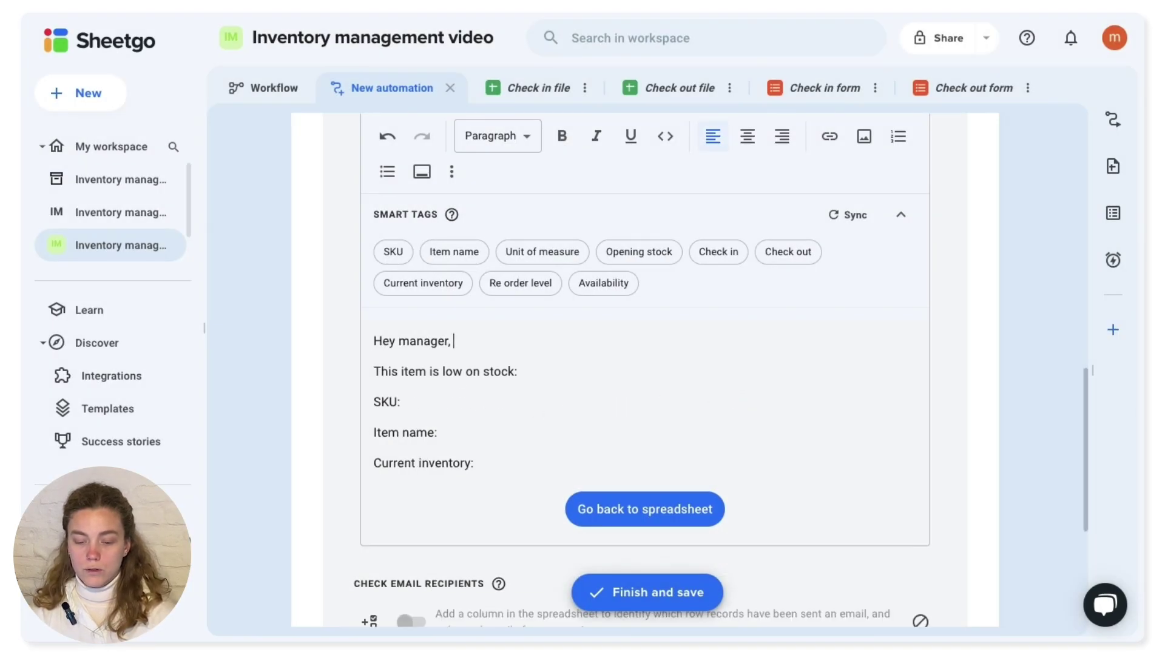
click(452, 403)
click(401, 257)
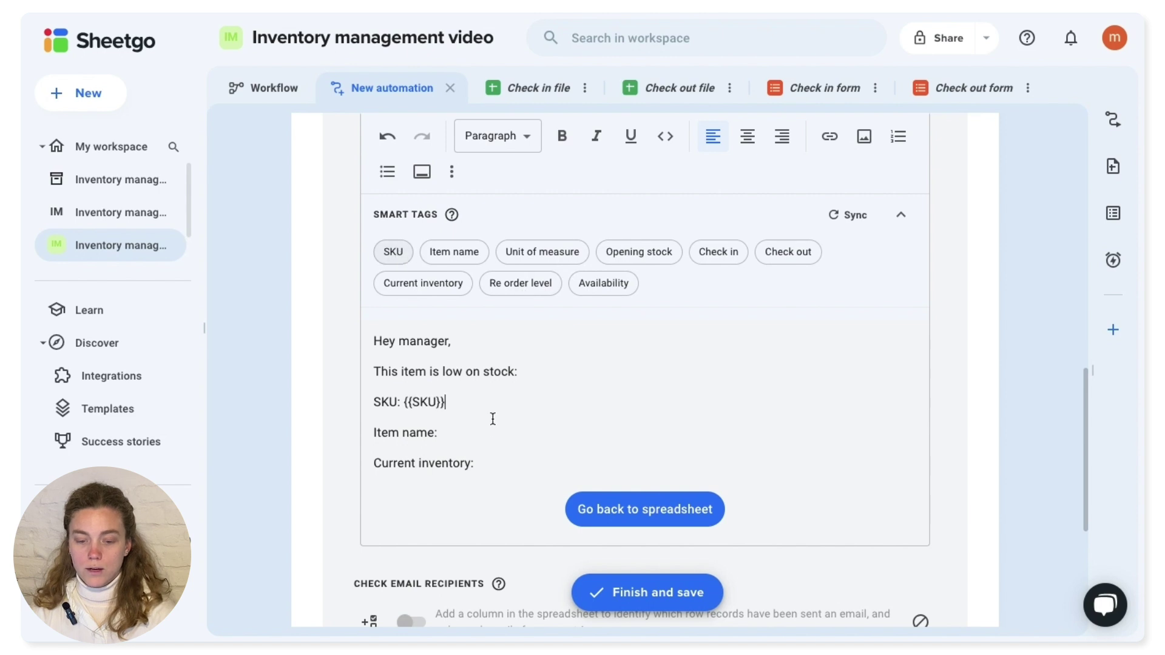
click(457, 253)
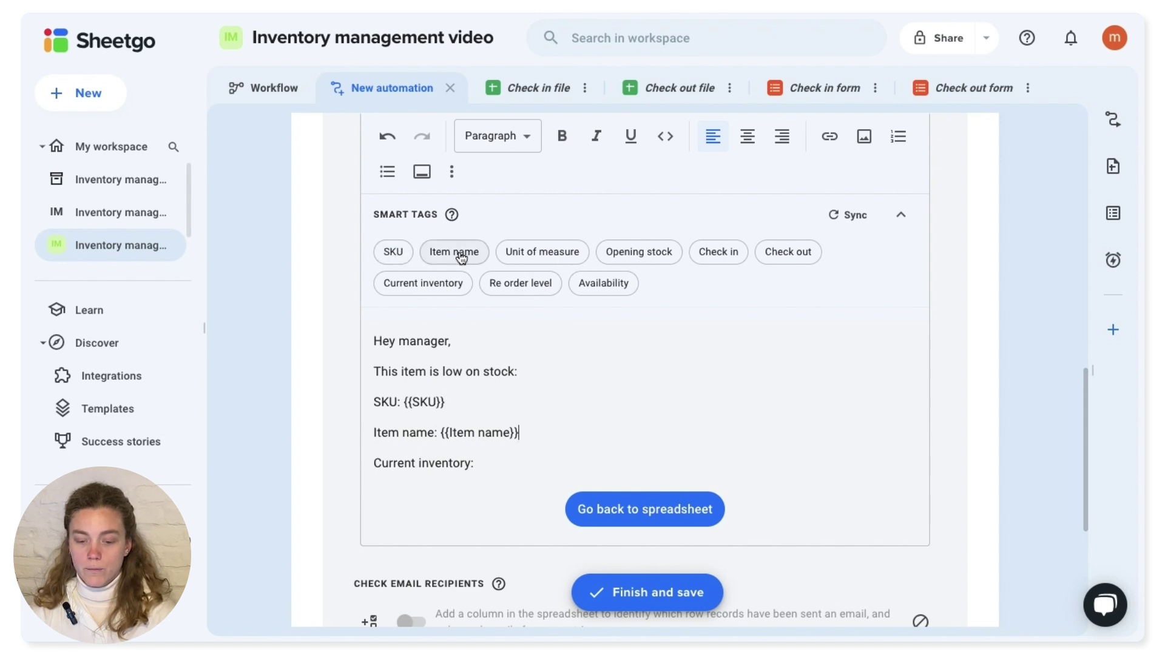
click(531, 258)
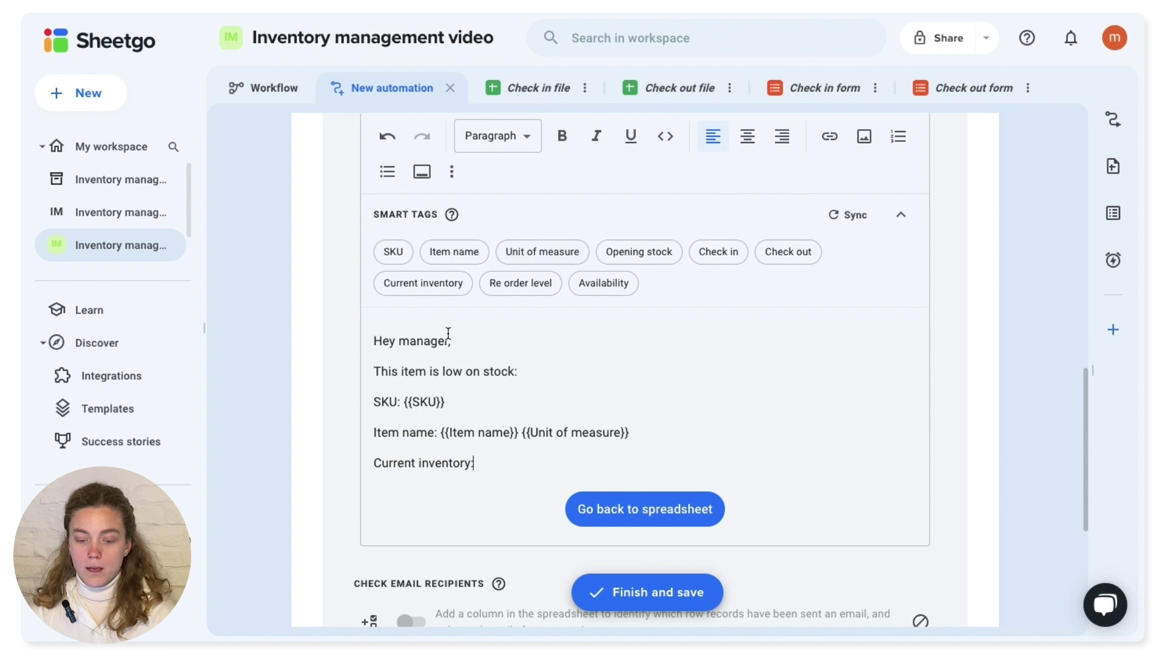
click(441, 285)
scroll(518, 581, down, 4)
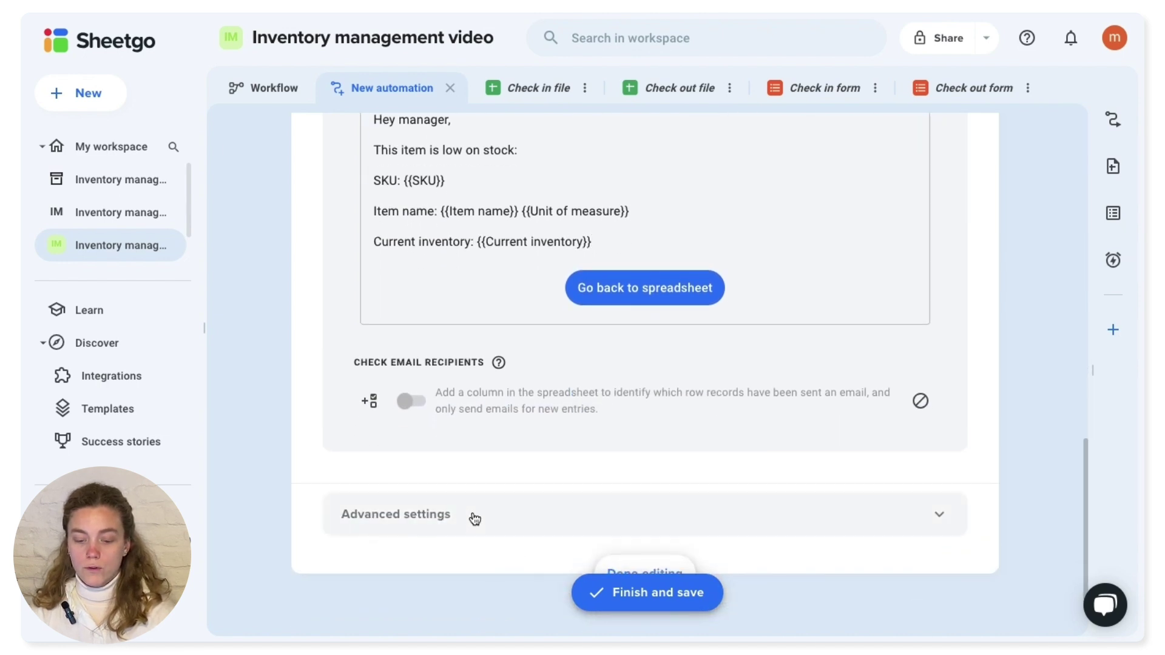
- Under Advanced settings, turn on 'Remove Sheetgo layout from generated emails'
click(473, 518)
scroll(473, 512, down, 2)
scroll(473, 513, down, 2)
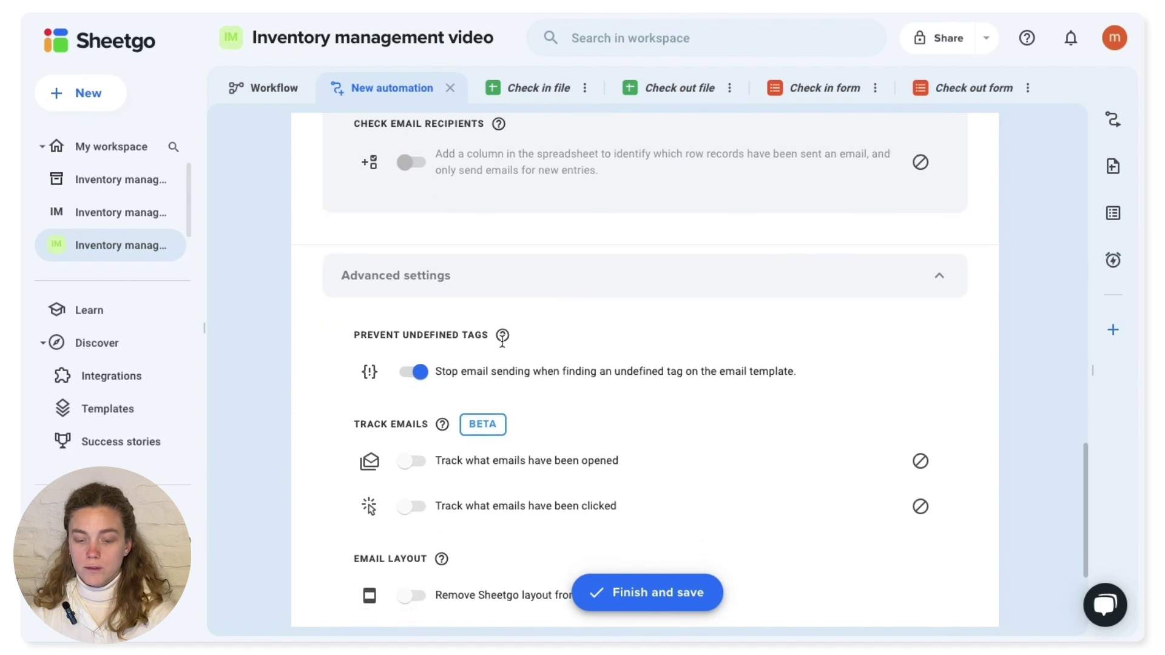
scroll(546, 478, down, 3)
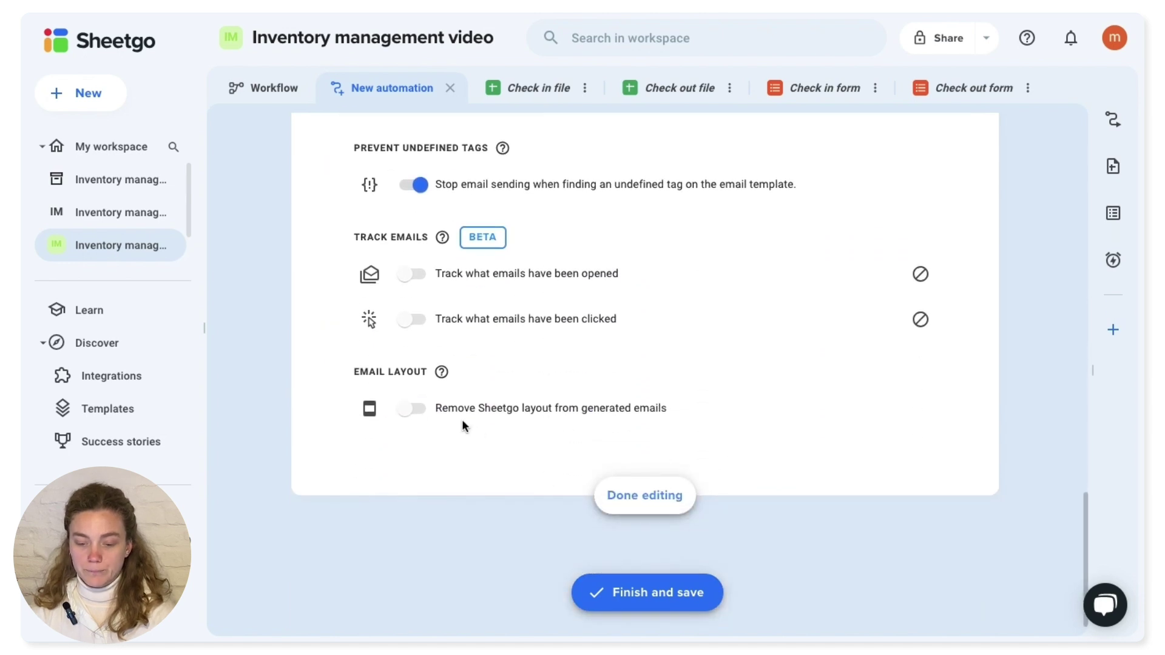
click(412, 411)
scroll(504, 313, up, 1)
scroll(510, 307, up, 1)
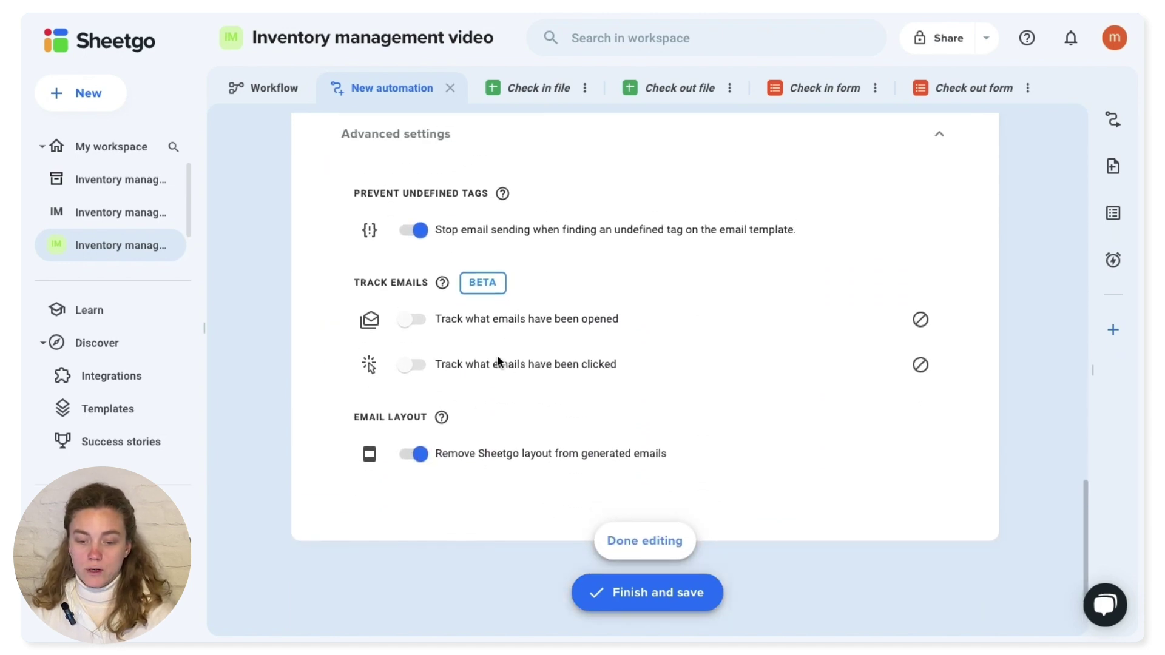
scroll(497, 364, up, 12)
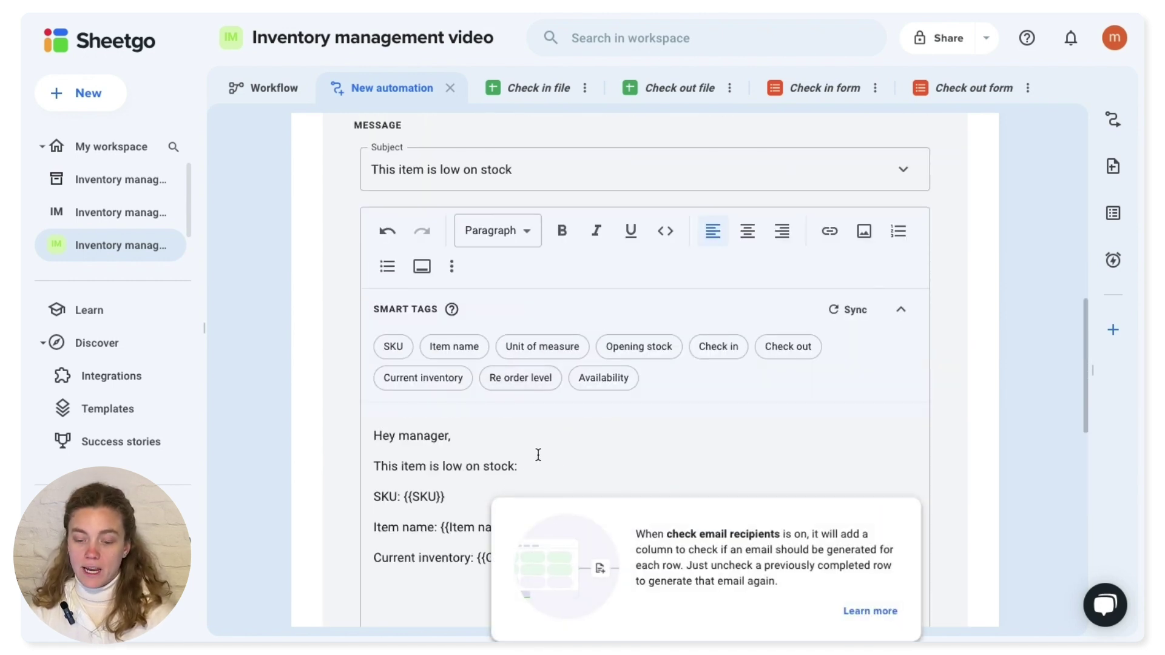
- Dismiss the recipient-check card, choose Finish and save, and pick Run now to send the email
click(671, 428)
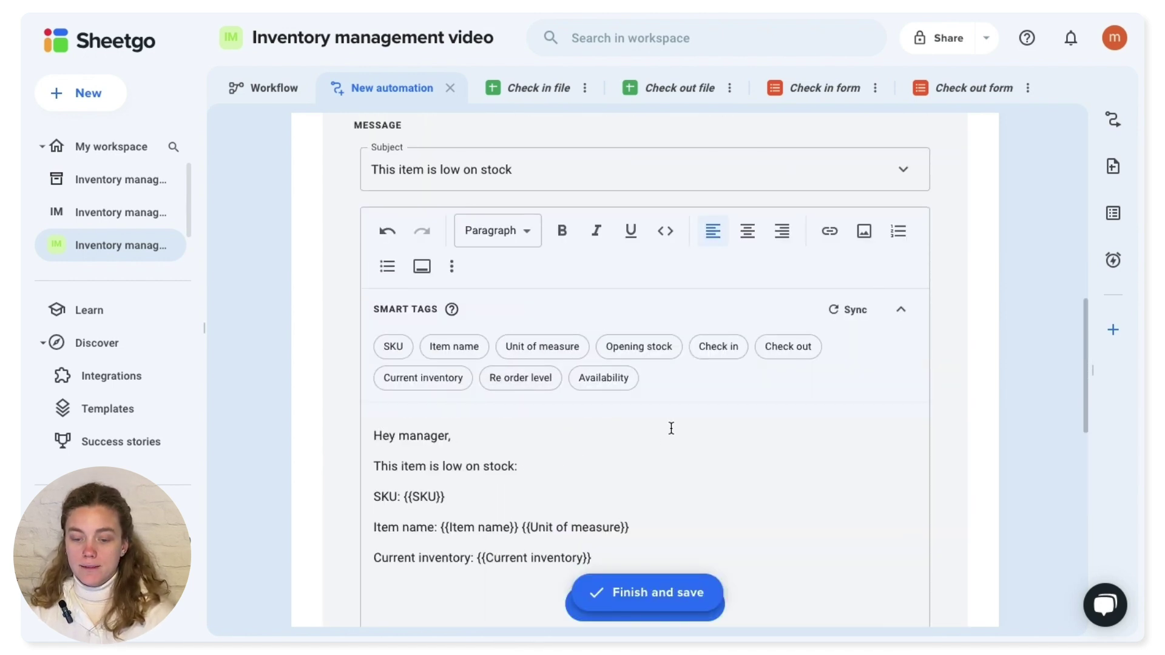
scroll(671, 429, down, 3)
scroll(671, 428, up, 14)
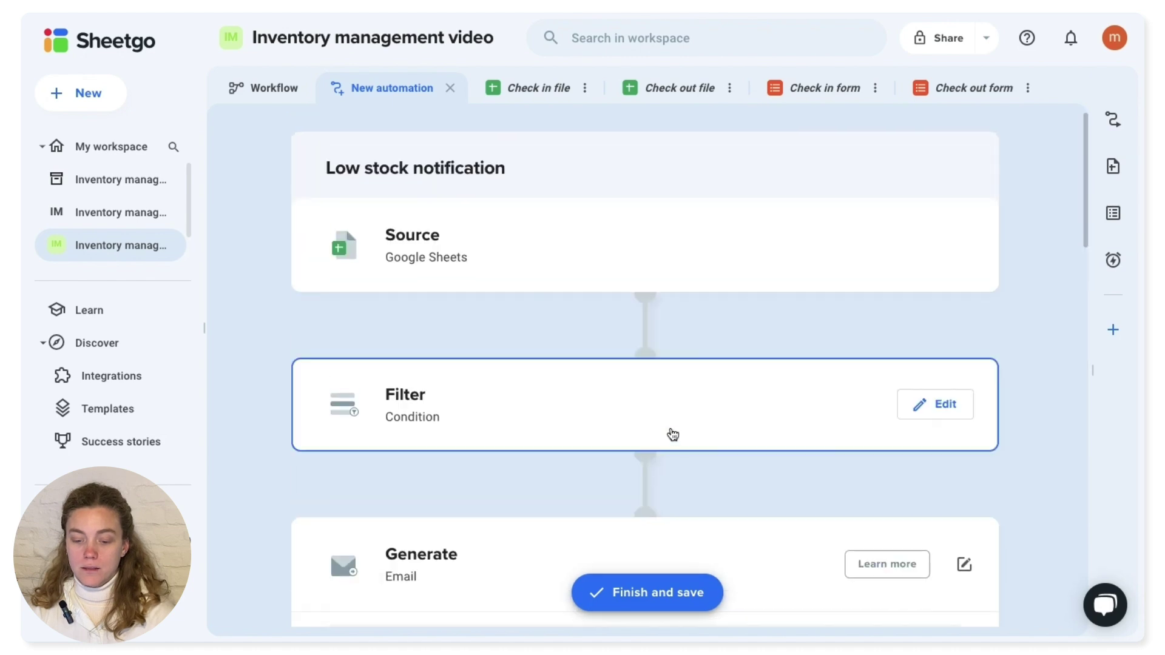
click(687, 598)
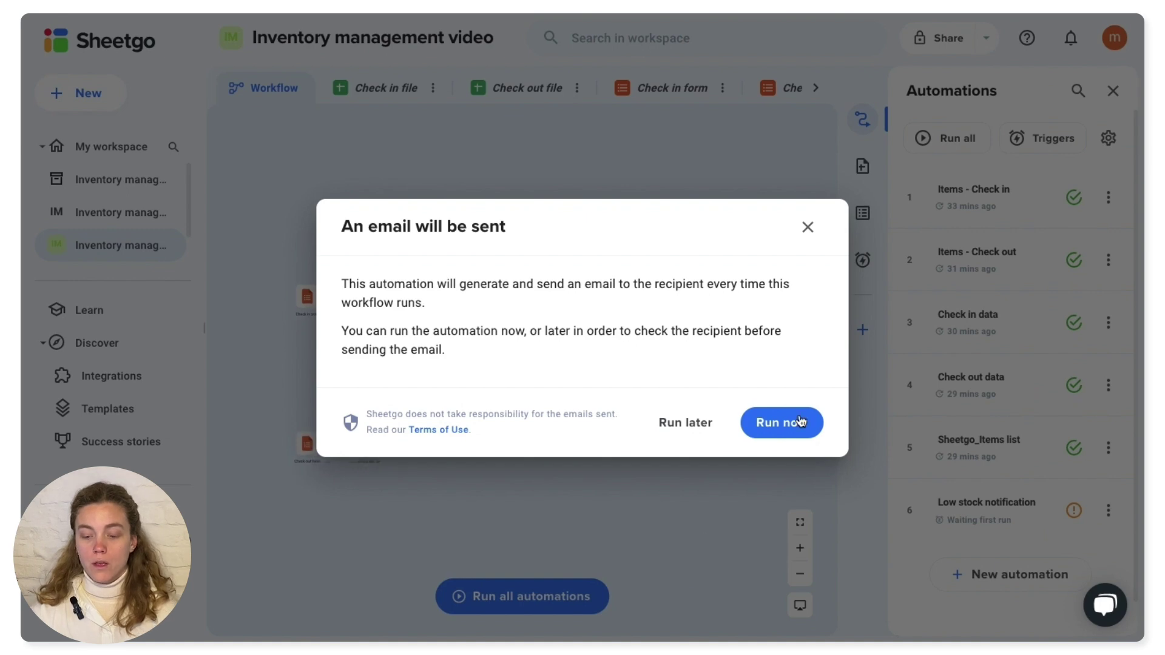
click(782, 423)
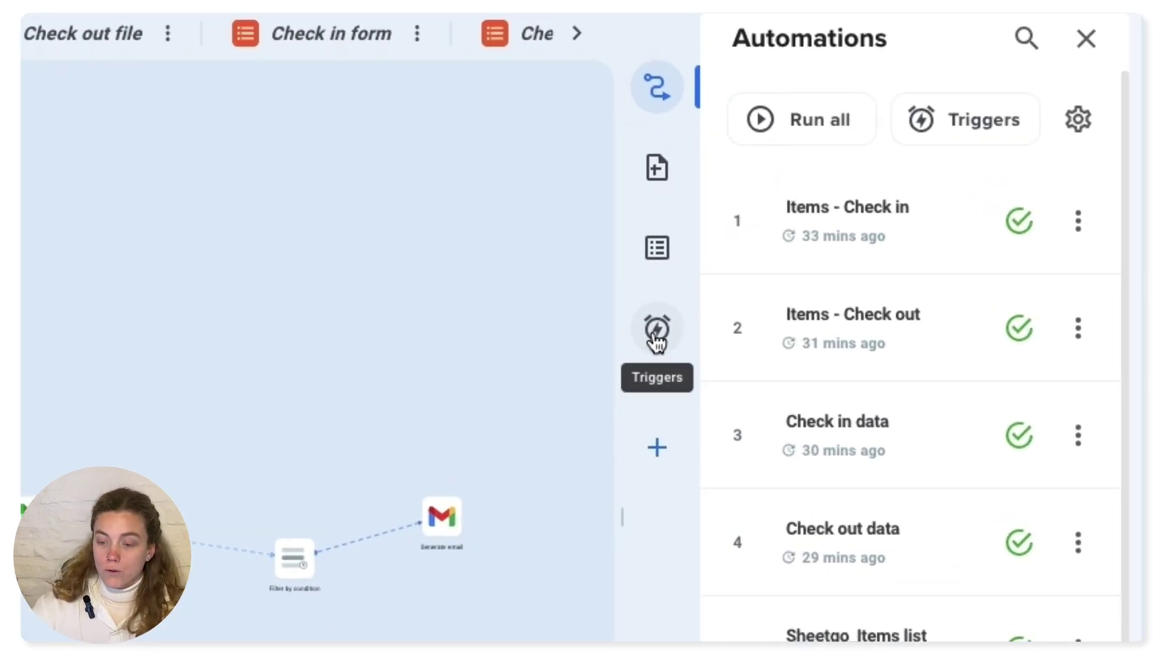
- Show the Triggers panel with its hourly weekday schedule in Buenos Aires time
click(656, 340)
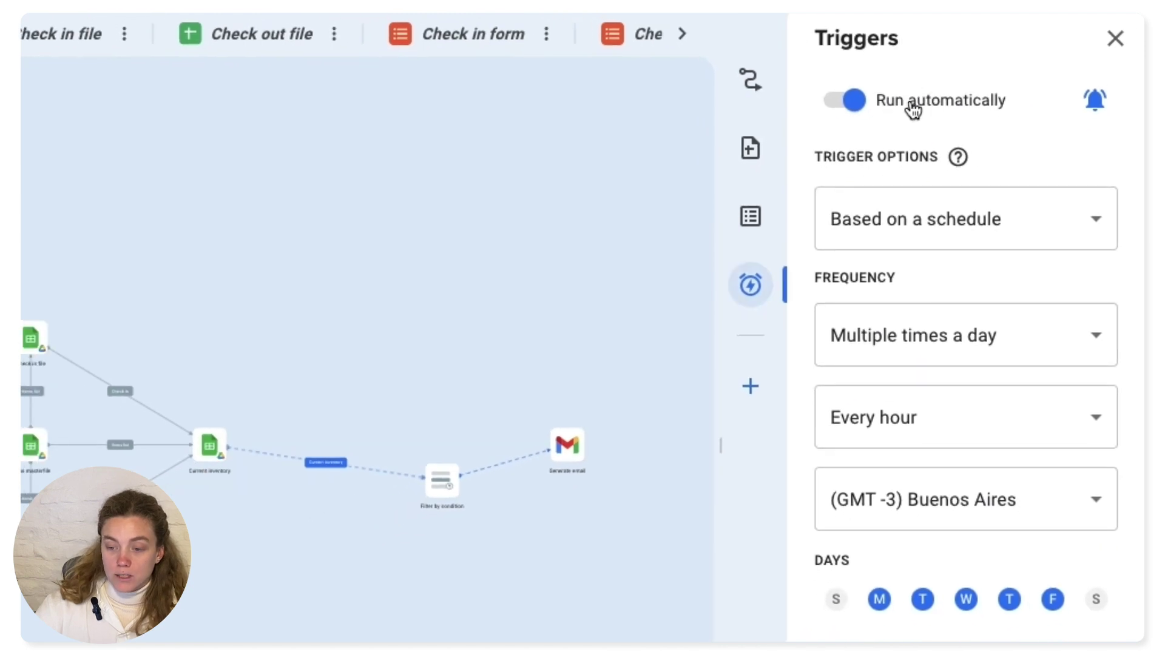